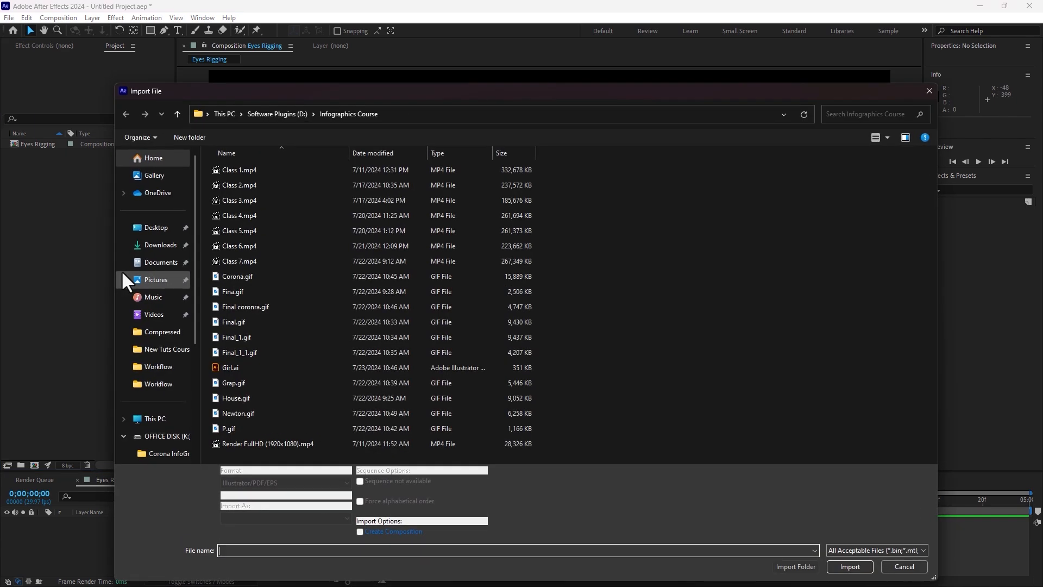
- Import Girl.ai as a composition with the footage dimensions at Document Size
double_click(218, 364)
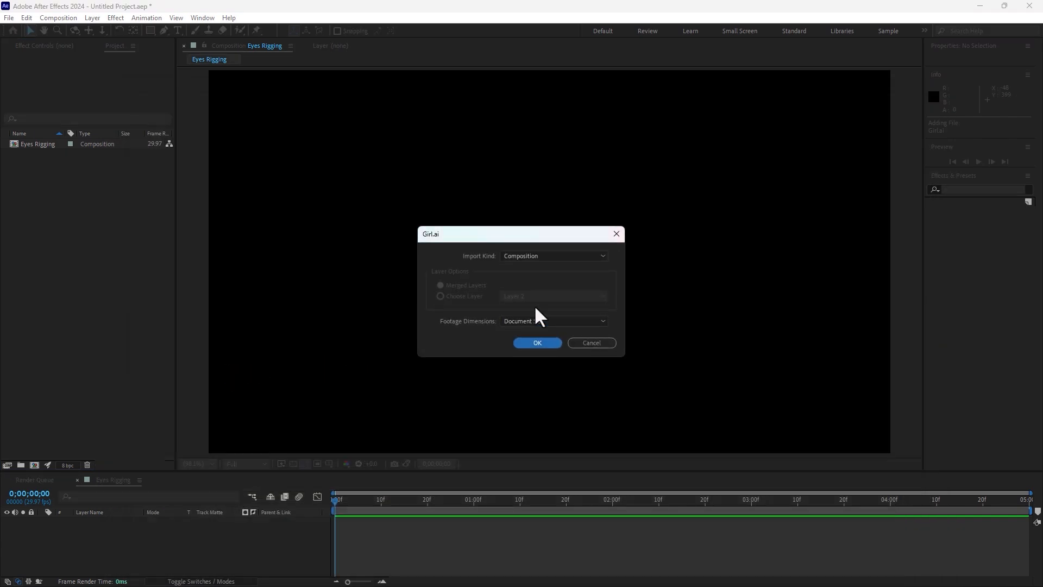
click(534, 256)
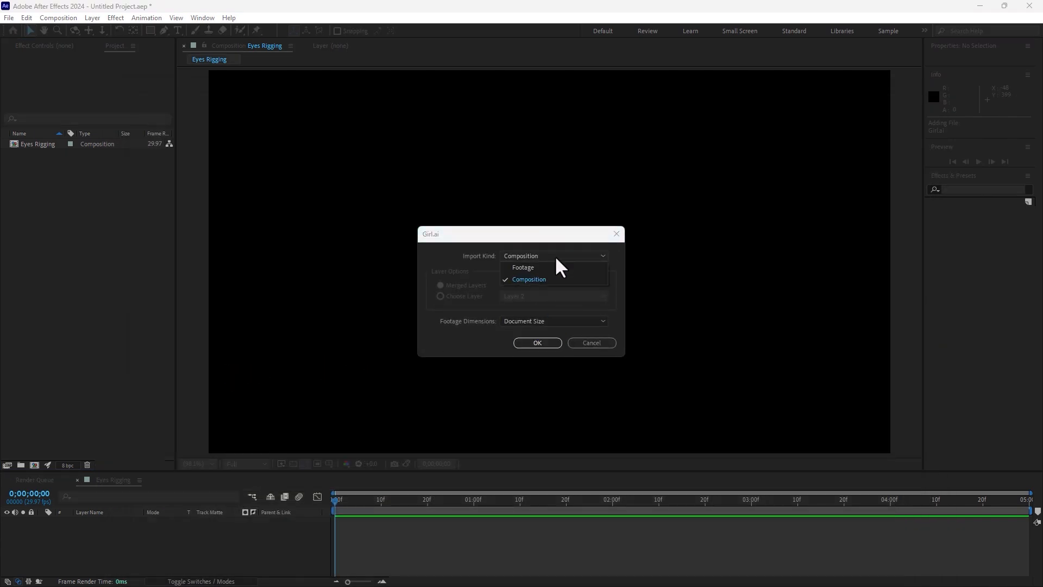
click(537, 277)
click(536, 343)
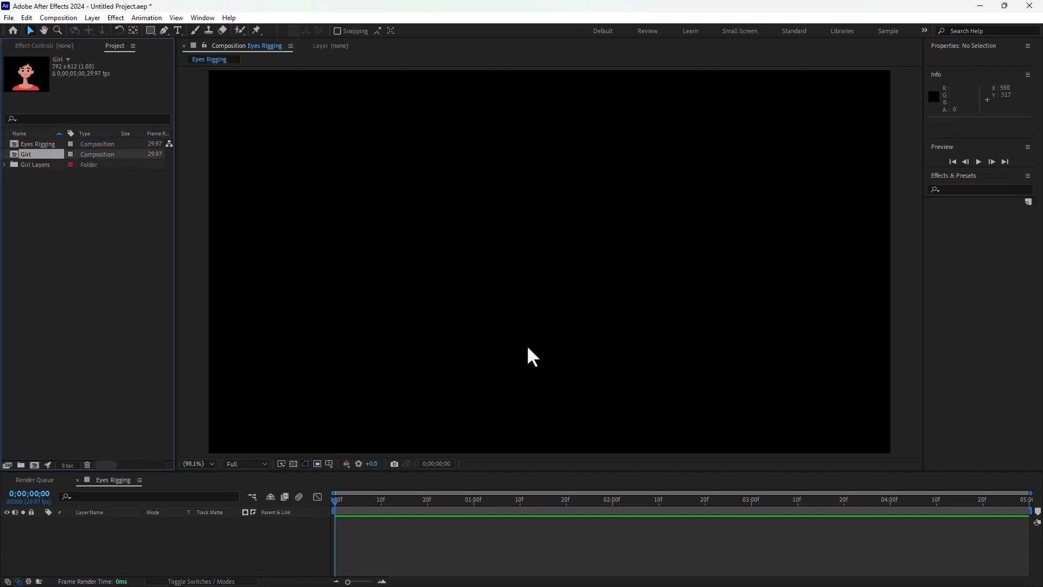
- Add the Girl composition to the Eyes Rigging timeline, then open it and show its transparency grid
drag(33, 154, 112, 540)
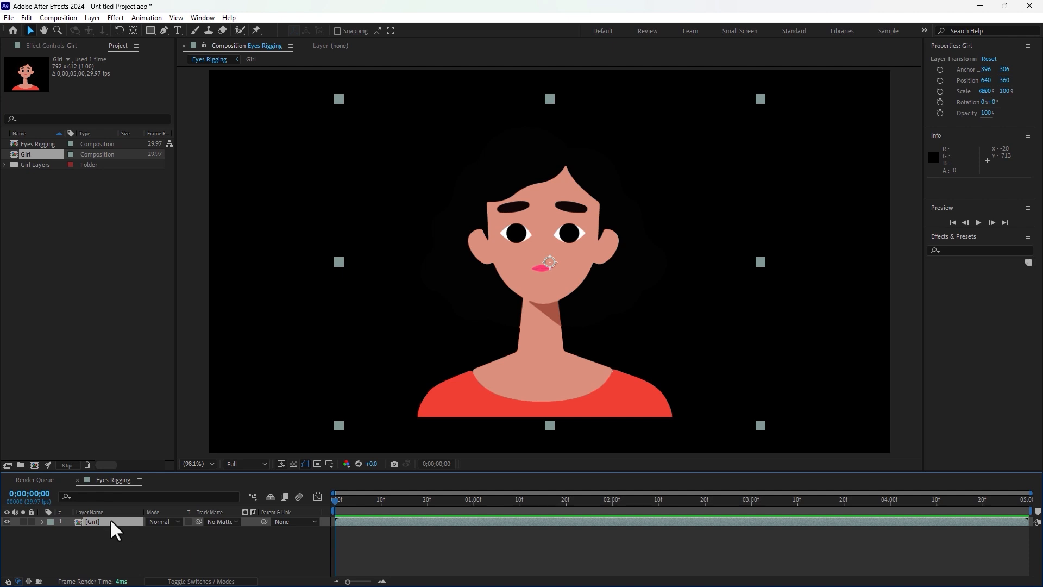
double_click(111, 521)
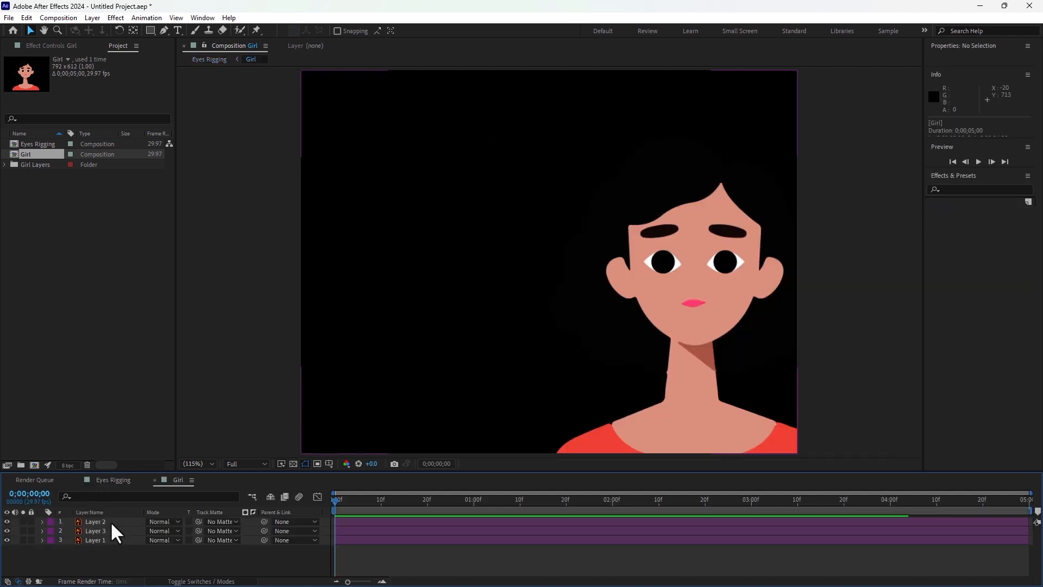
click(293, 463)
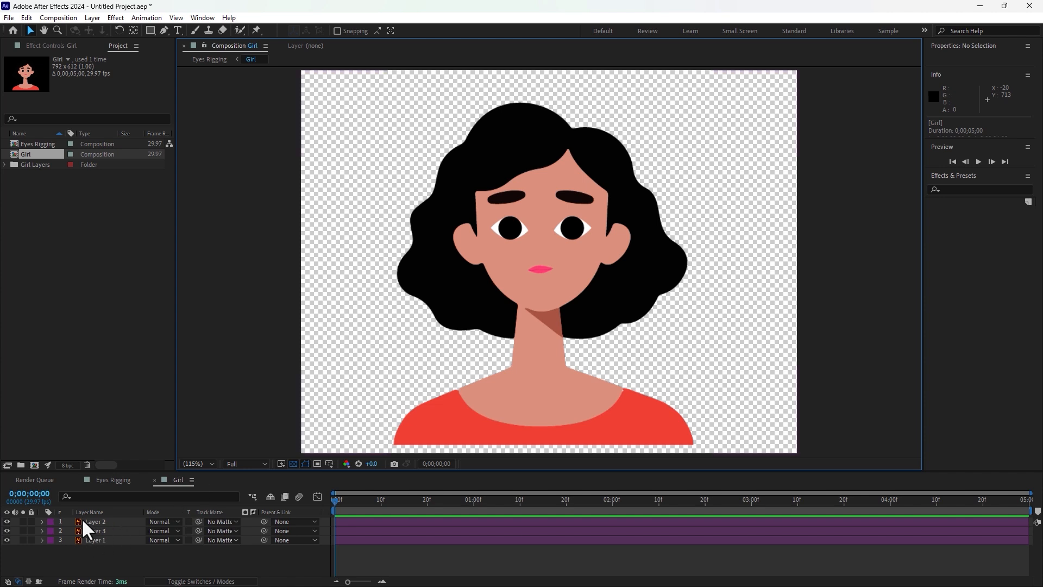
- Rename Layer 1 as Body and briefly hide and show it to check its artwork
right_click(87, 539)
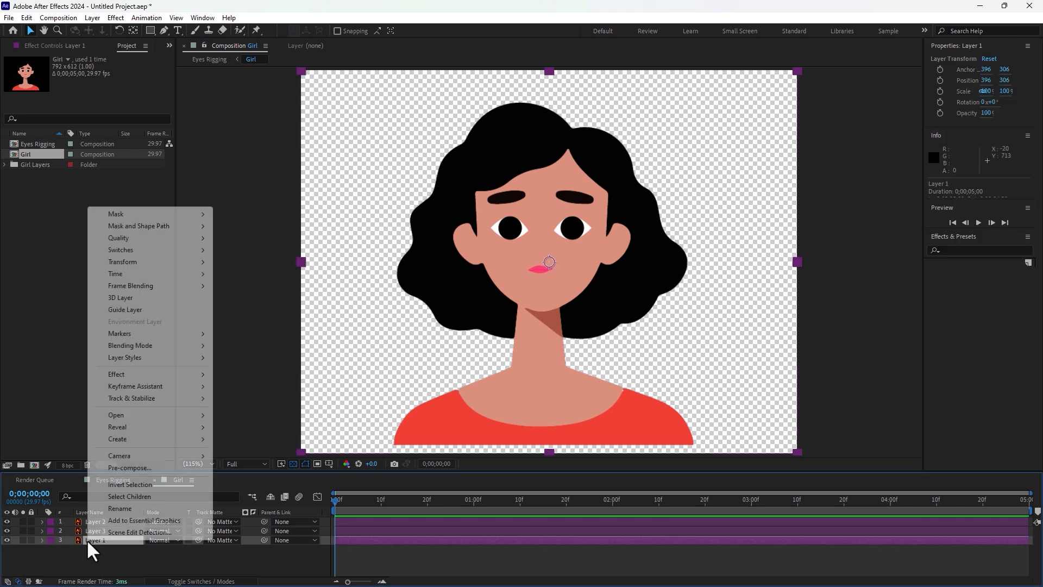
click(121, 508)
text(B)
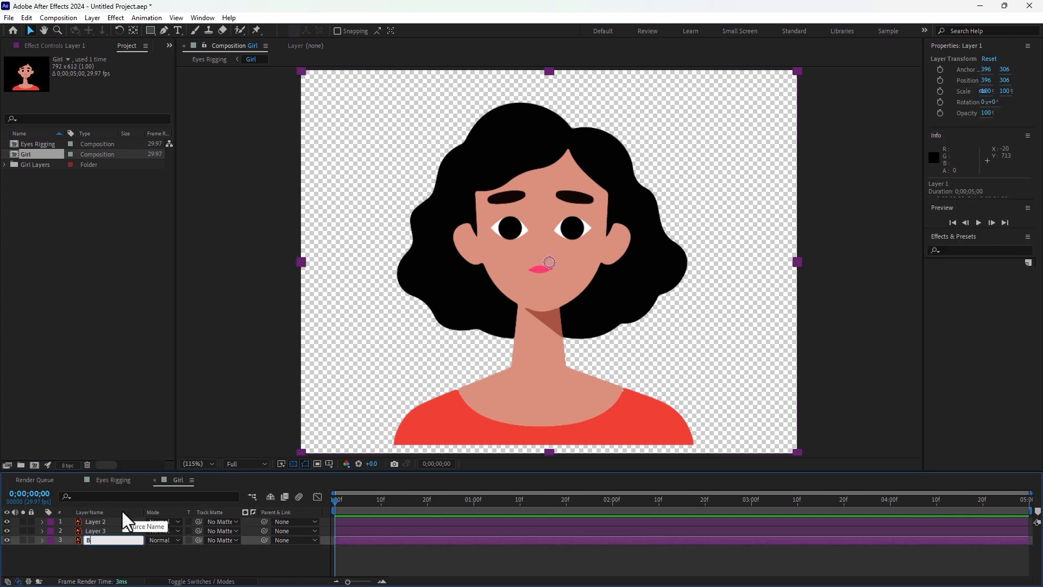
text(ody)
click(87, 556)
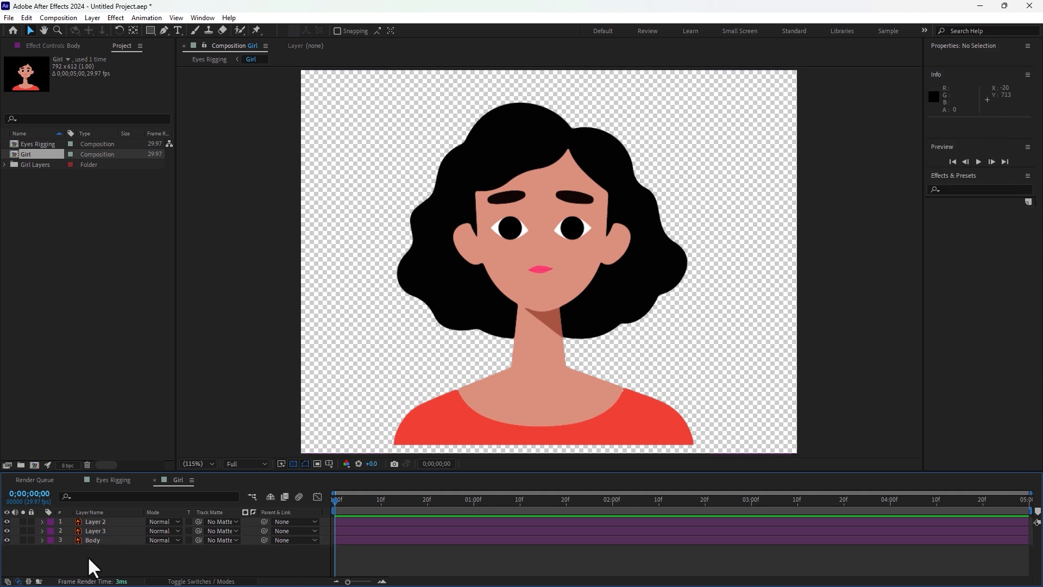
click(6, 540)
click(7, 540)
- Briefly hide and show Layer 3 to check its artwork, and rename it as White Eyes
click(90, 531)
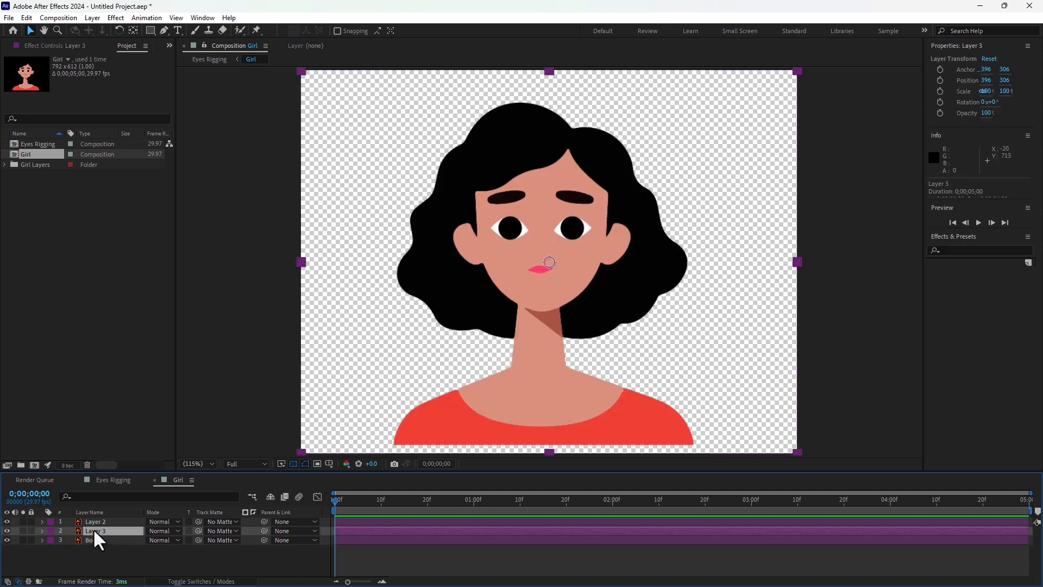
click(7, 531)
click(6, 531)
right_click(103, 531)
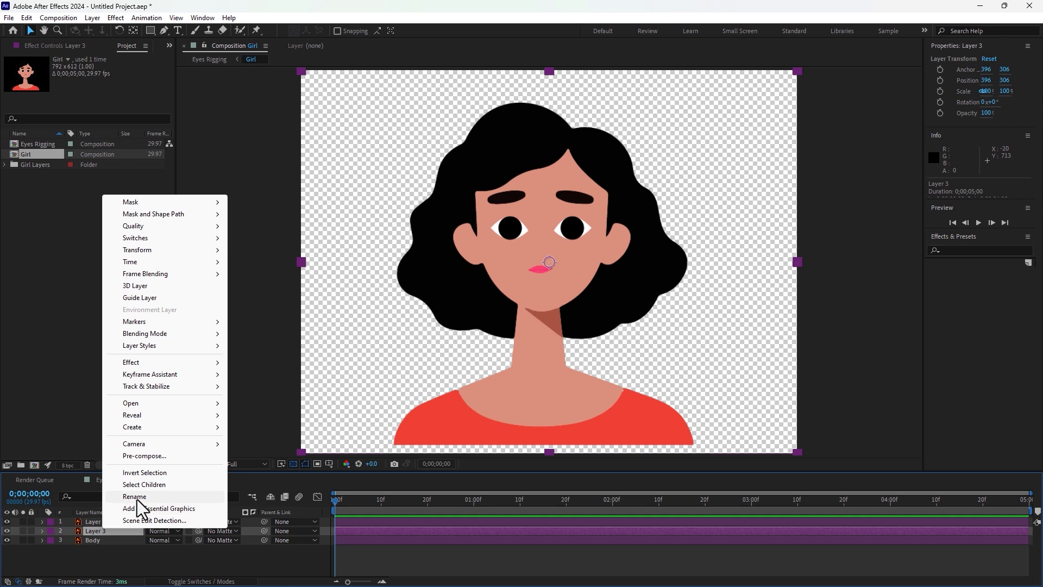
click(137, 501)
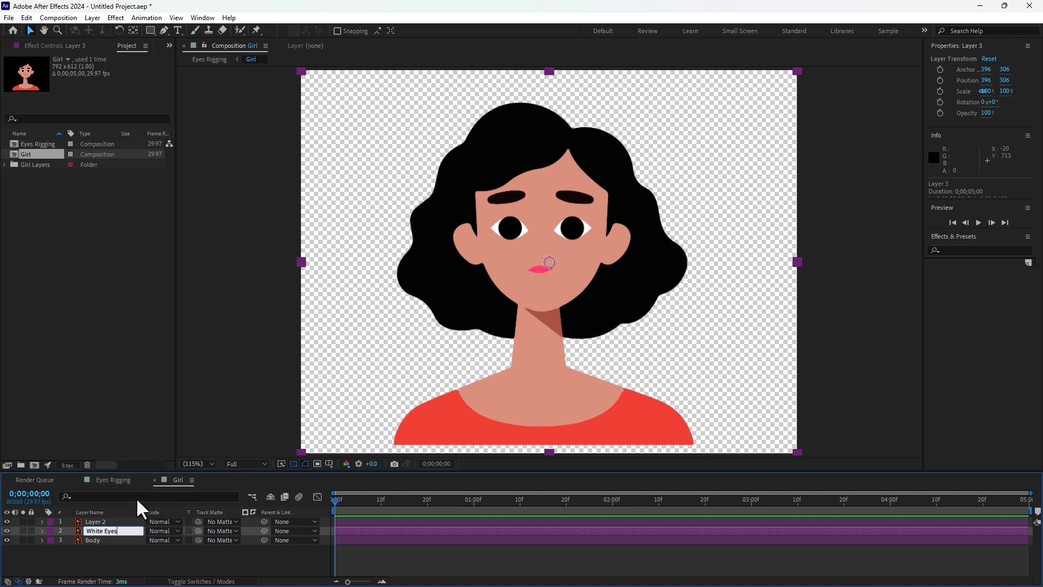
text(White Eyes)
key(Return)
- Rename Layer 2 as Black Eyes
right_click(109, 521)
click(139, 499)
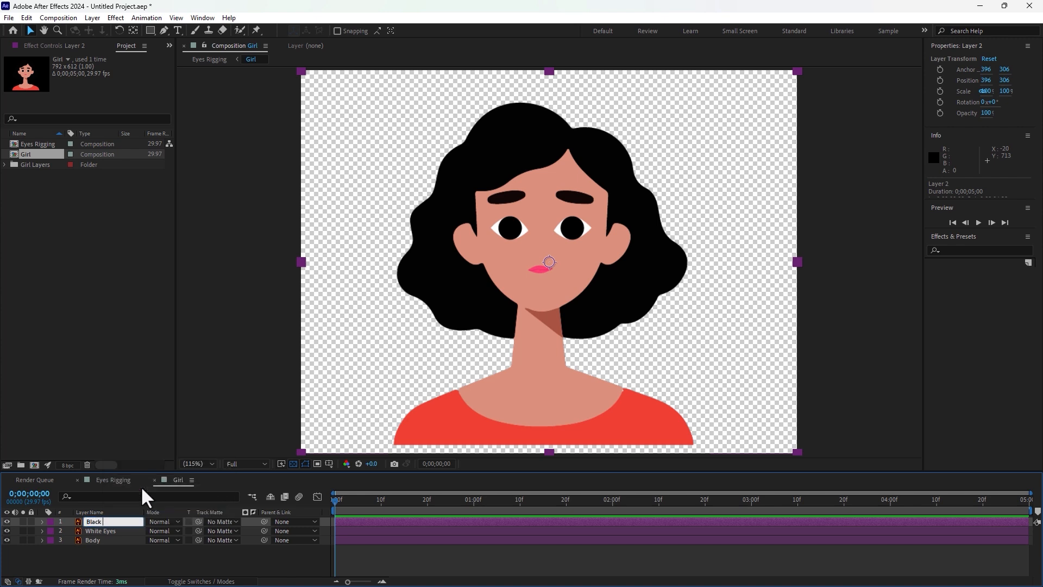
text(Black Eyes)
click(122, 559)
- Hide and show the Black Eyes, White Eyes and Body layers in turn to check what each contains
click(6, 522)
click(7, 521)
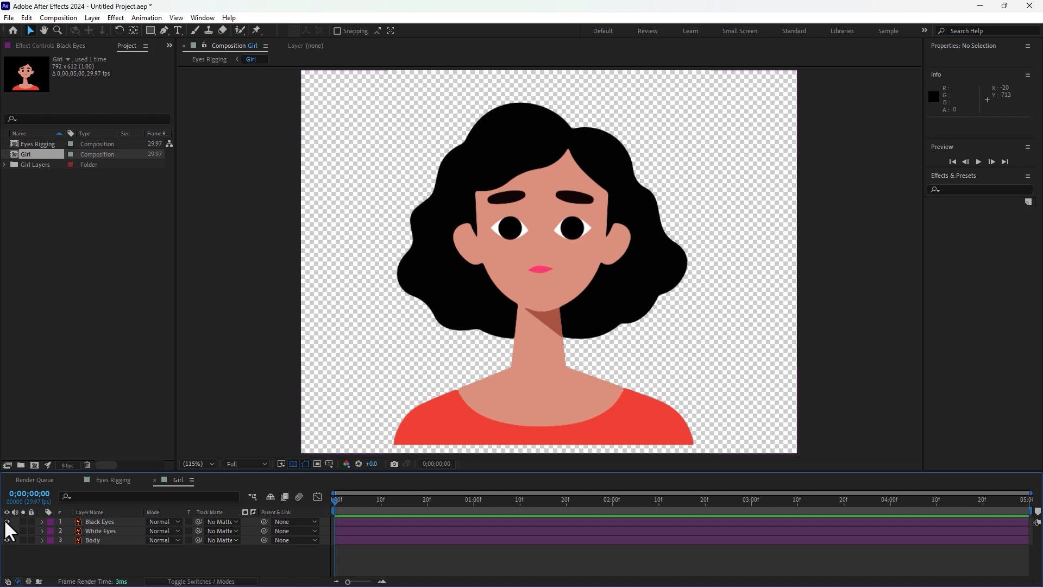
click(6, 529)
click(7, 529)
click(5, 538)
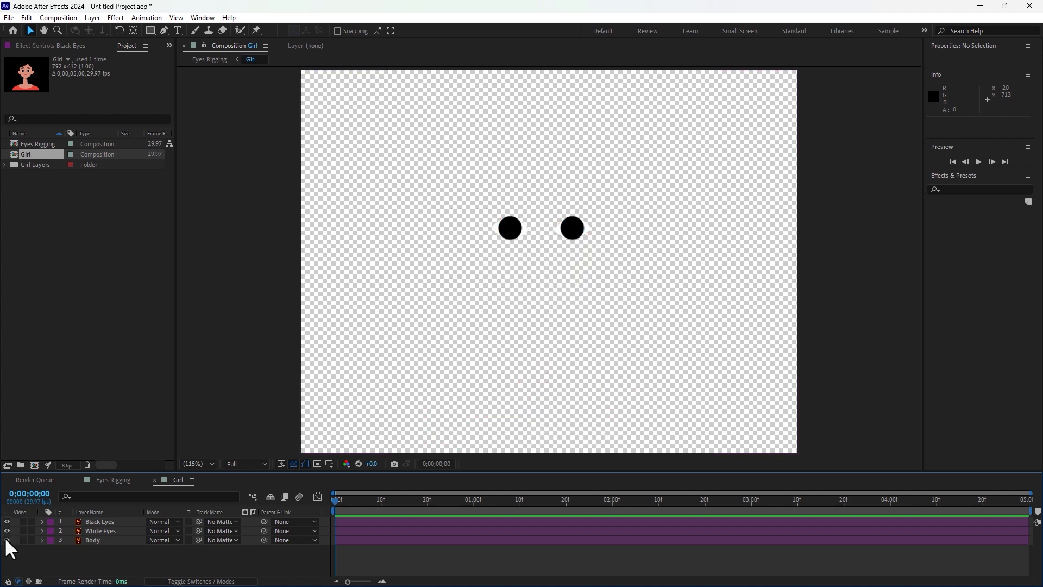
click(6, 538)
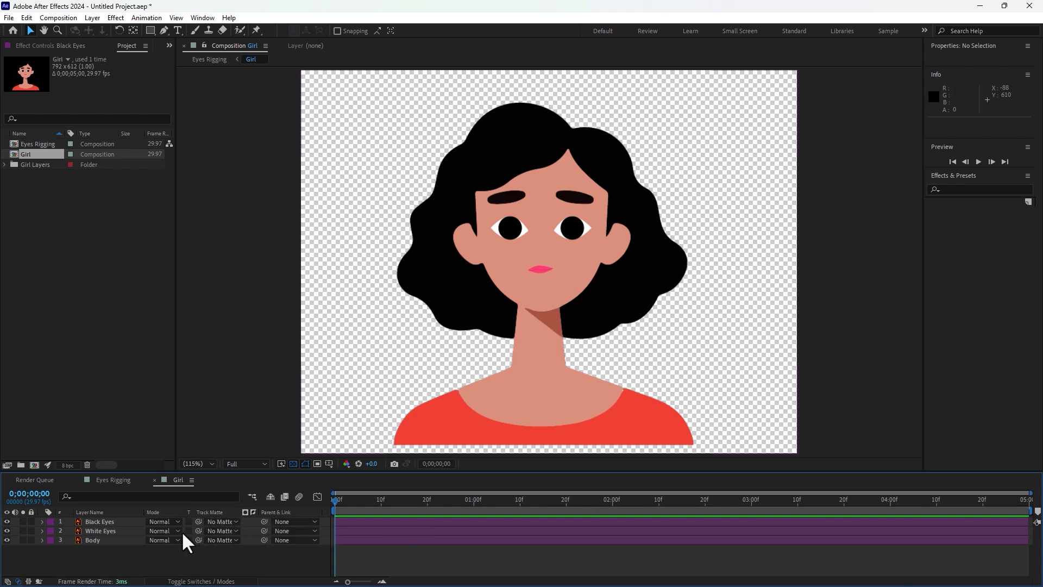
- Duplicate the White Eyes layer and place the copy above Black Eyes in the layer stack
click(109, 531)
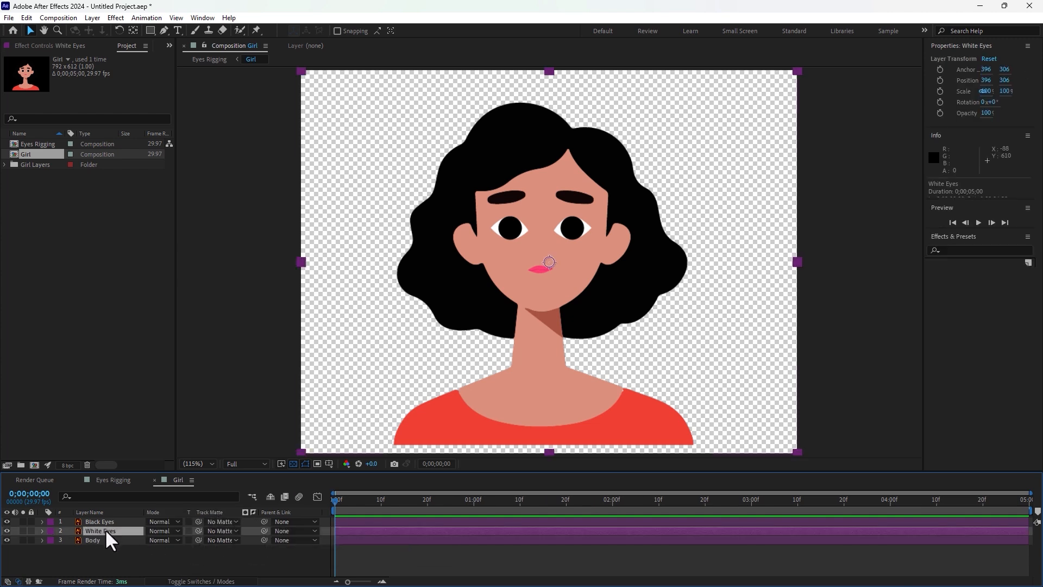
key(ctrl+d)
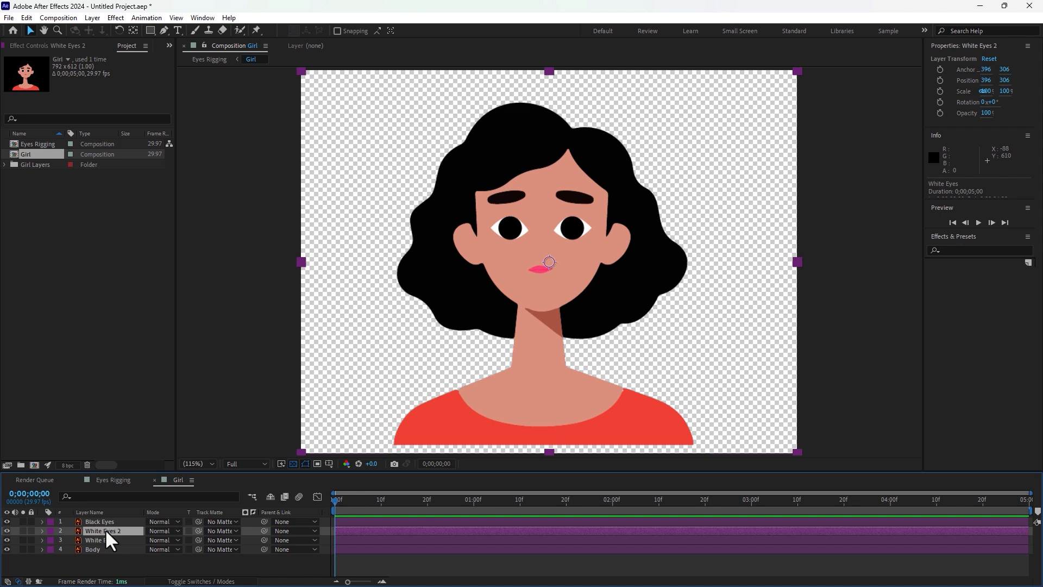
drag(106, 532, 107, 521)
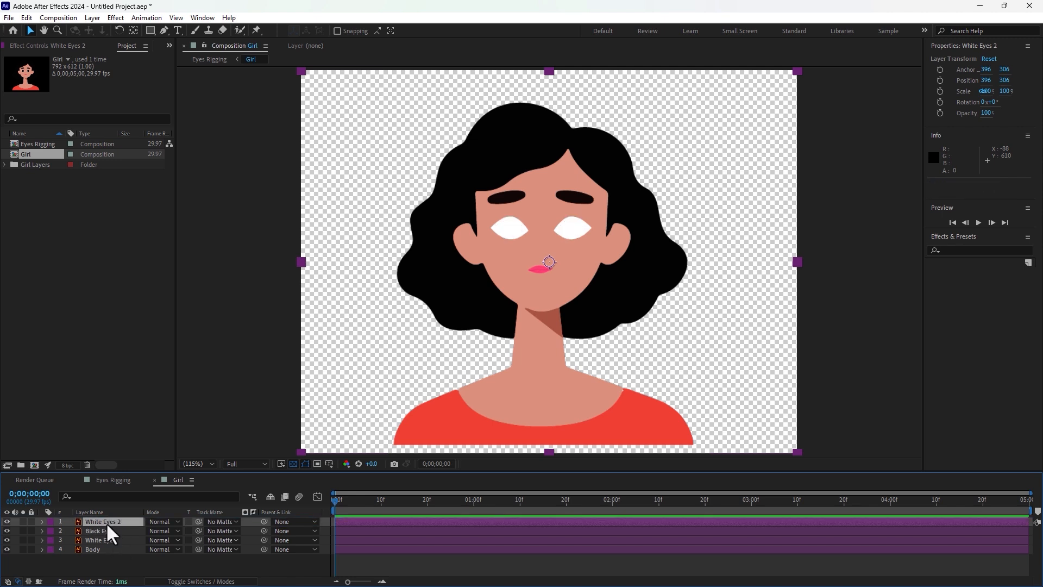
- Move the anchor points of White Eyes, Black Eyes and White Eyes 2 midway between the eyes, at about (380, 254)
click(107, 540)
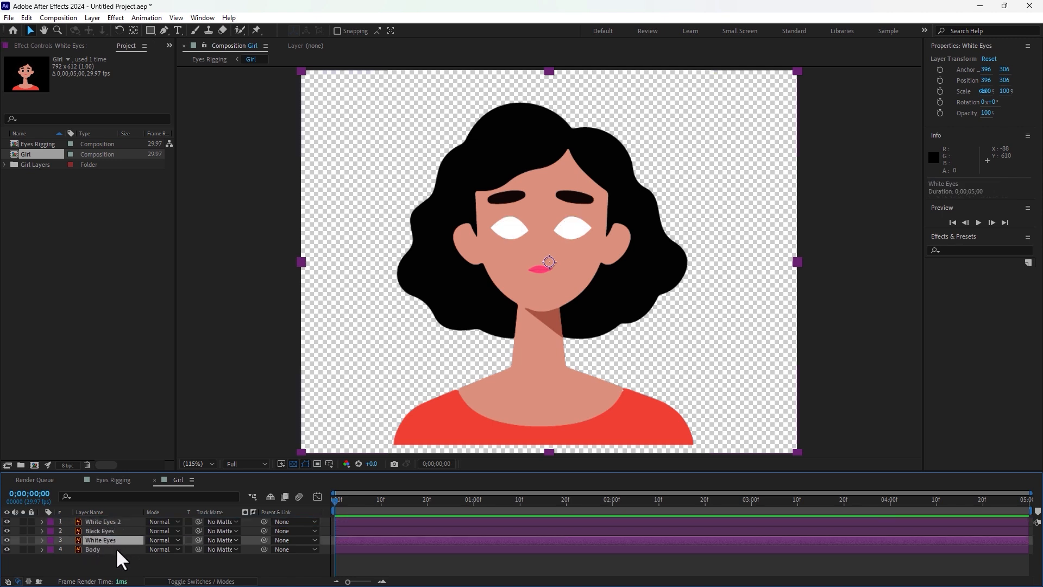
click(133, 31)
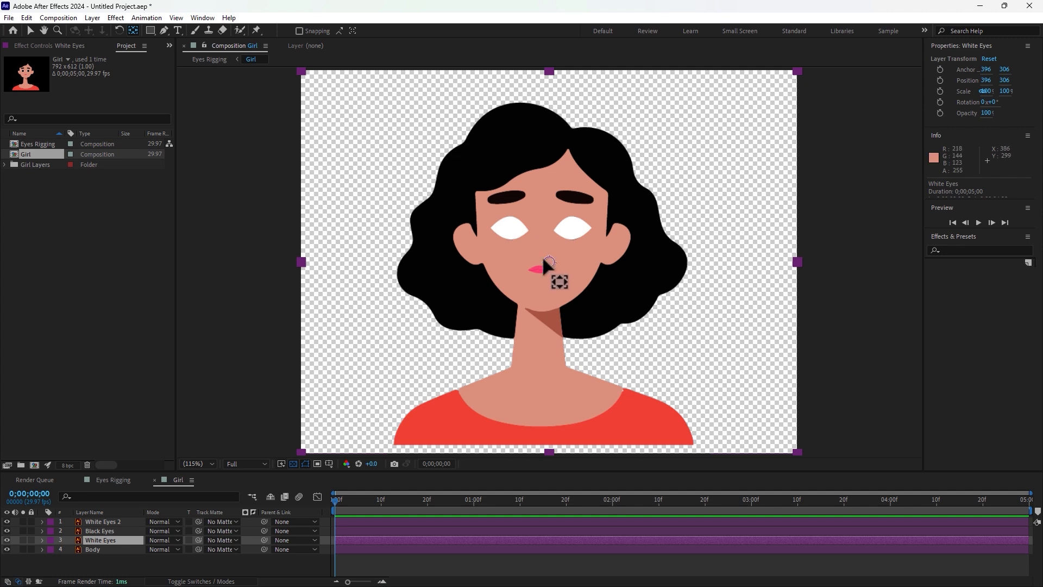
drag(547, 262, 540, 228)
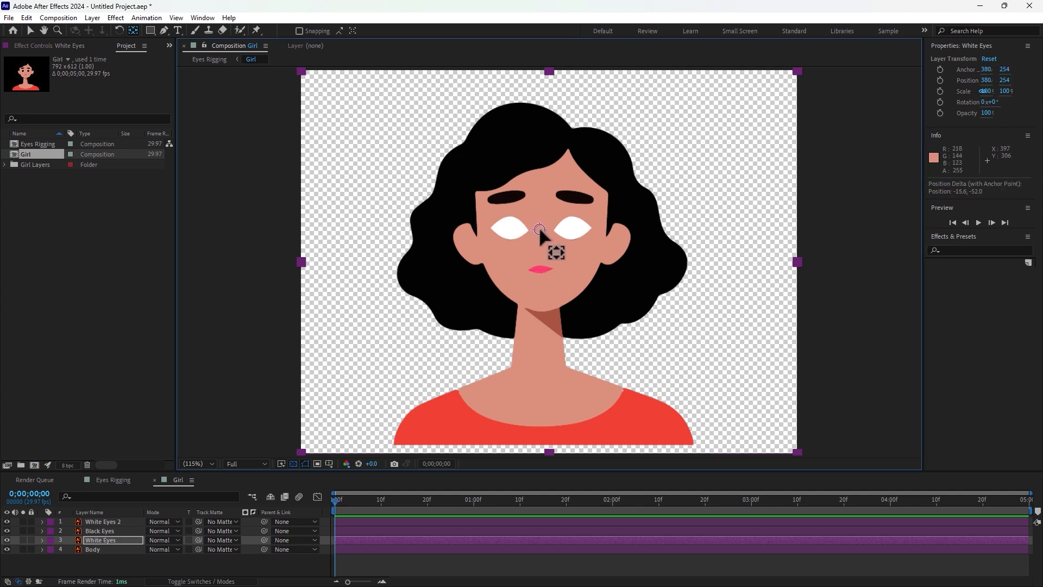
click(99, 531)
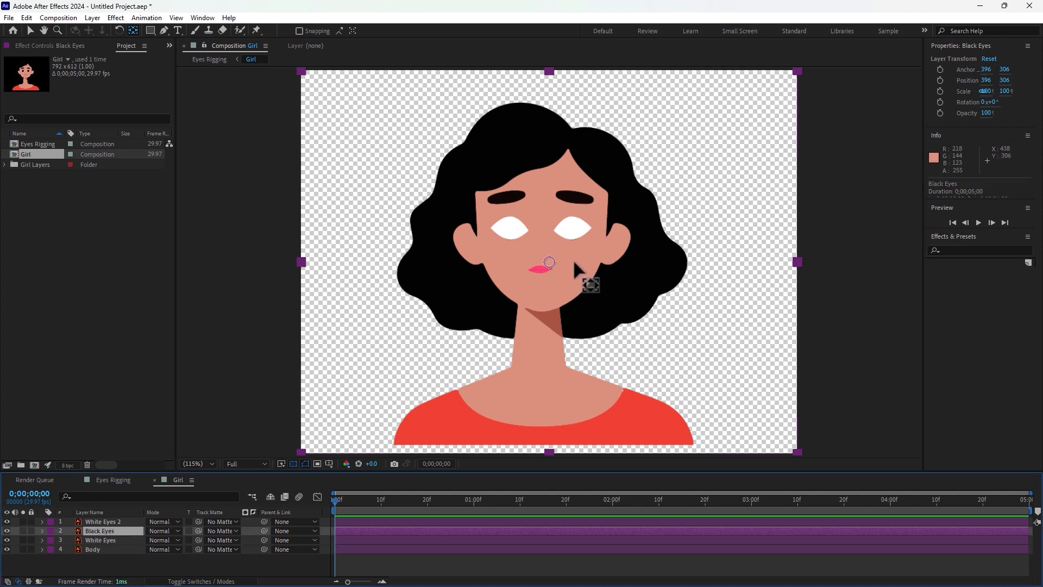
drag(549, 262, 538, 230)
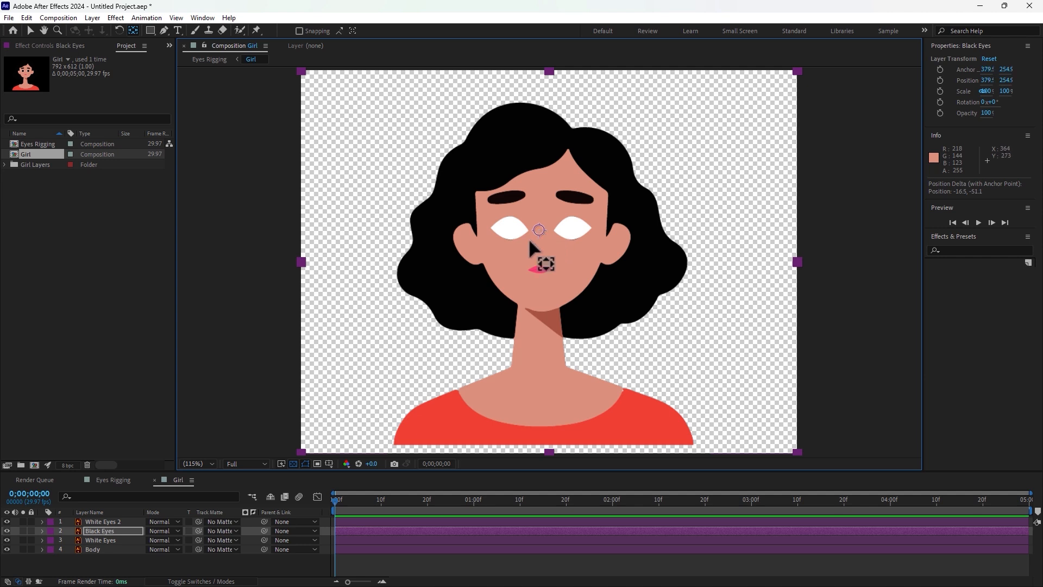
click(124, 522)
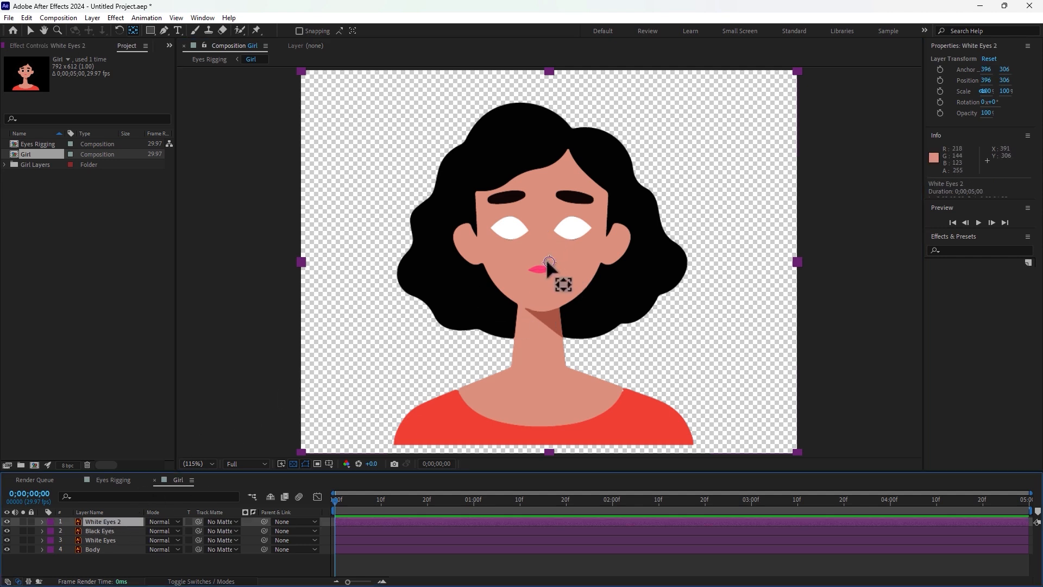
drag(549, 262, 541, 226)
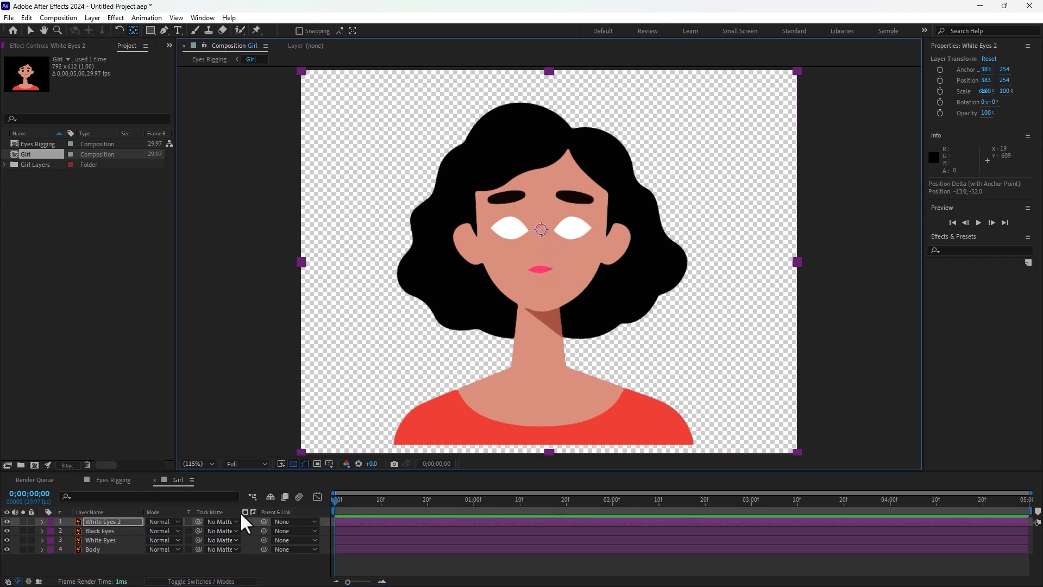
- Set White Eyes 2 as the track matte of Black Eyes, and parent White Eyes 2 to White Eyes
click(213, 531)
click(255, 562)
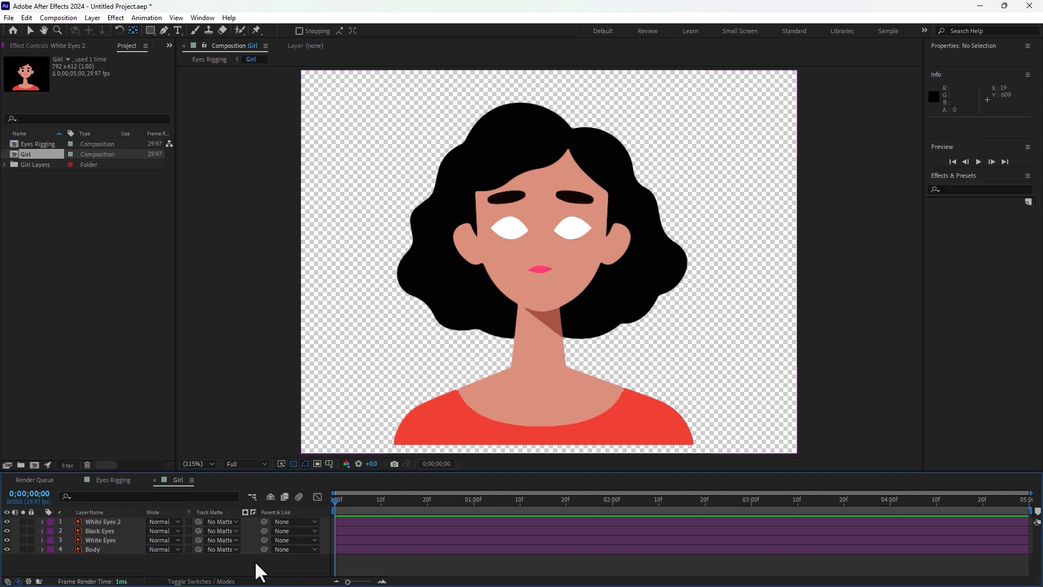
click(223, 530)
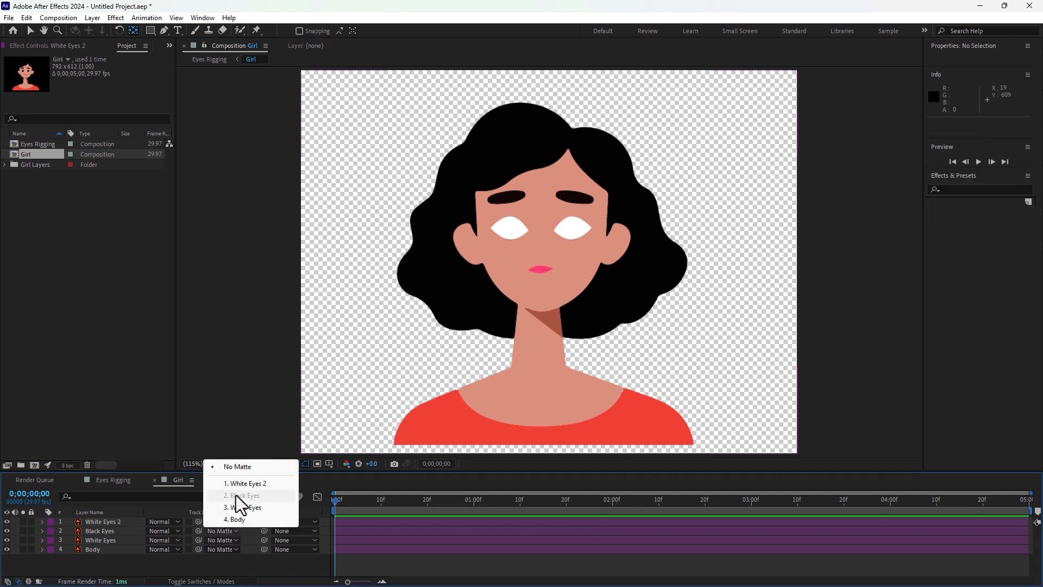
click(252, 482)
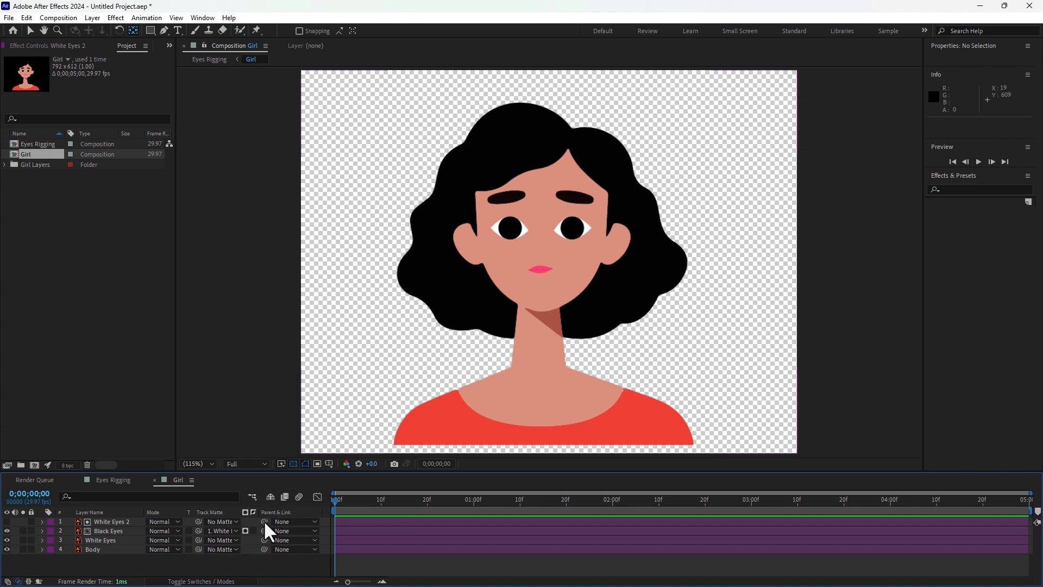
drag(264, 521, 100, 539)
- Reveal the Scale property of White Eyes, unlink its proportions and try out the vertical scale, leaving it at 100%
click(100, 539)
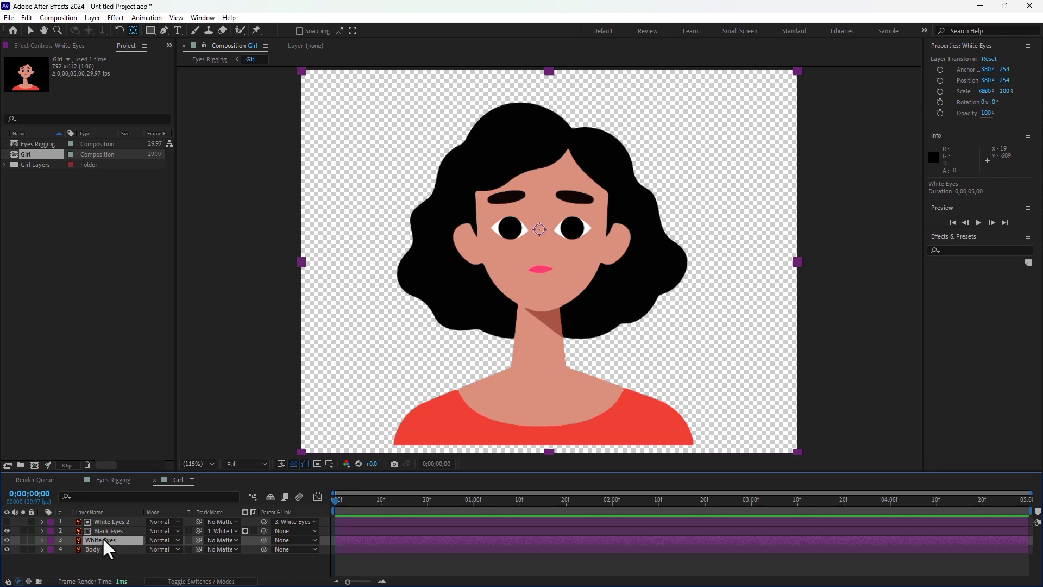
key(s)
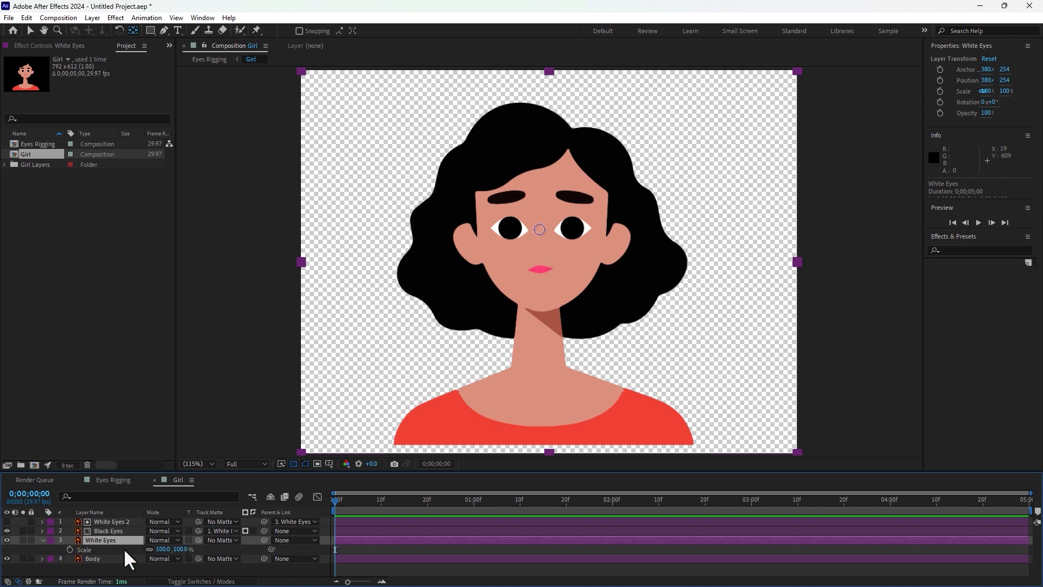
mouse_move(173, 550)
mouse_down()
mouse_move(122, 547)
mouse_move(179, 544)
mouse_up()
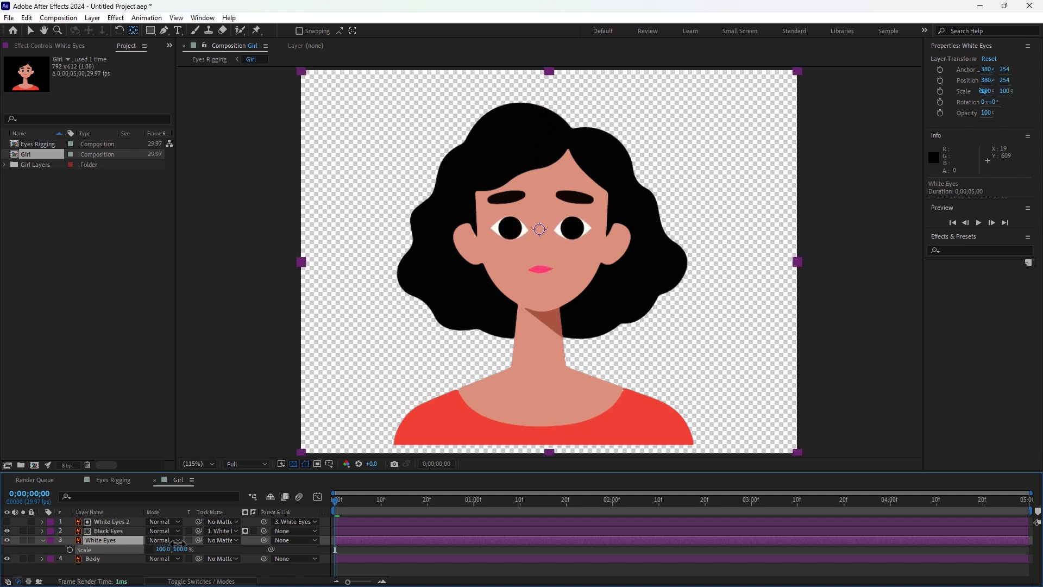
click(146, 17)
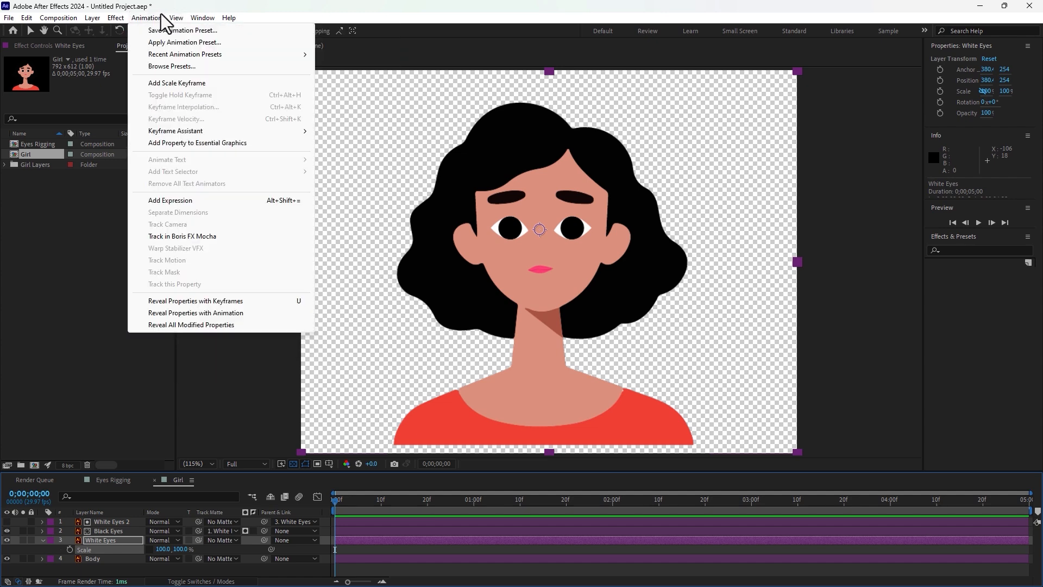
mouse_move(202, 18)
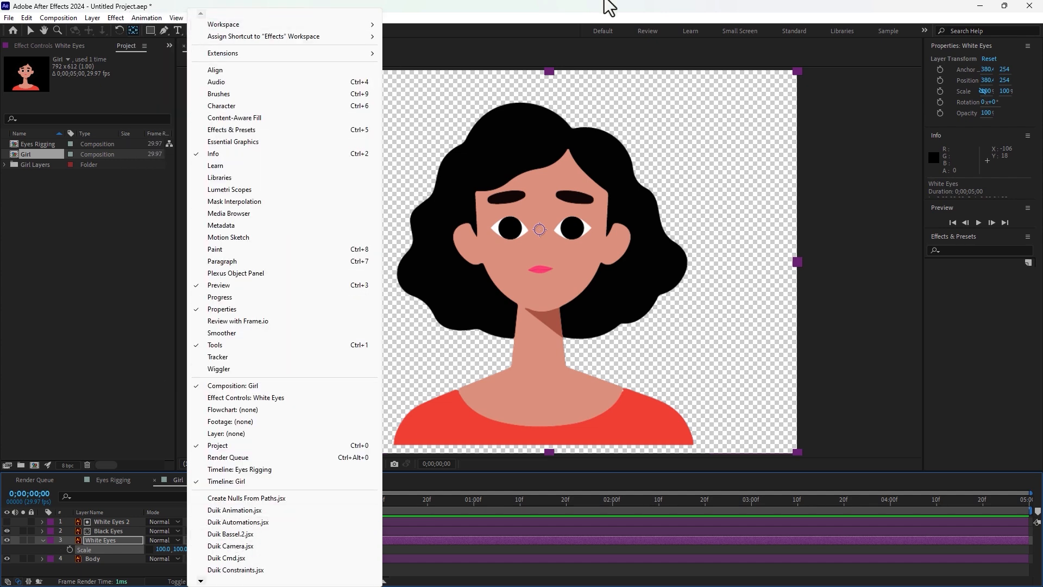
click(604, 1)
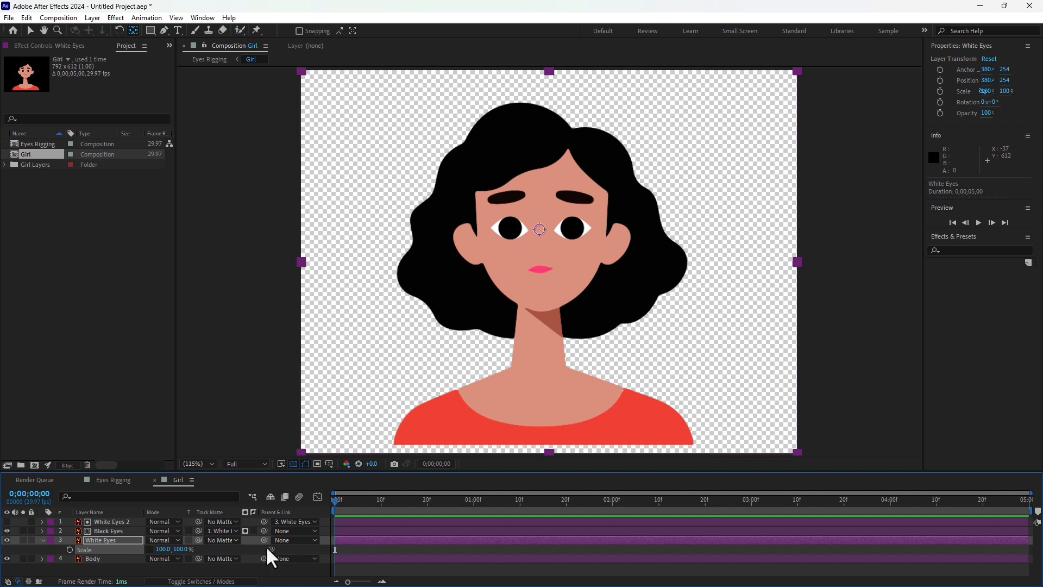
- Keyframe the White Eyes scale at 100% on the first frame and at 0% vertical scale on 0;00;00;05
click(70, 549)
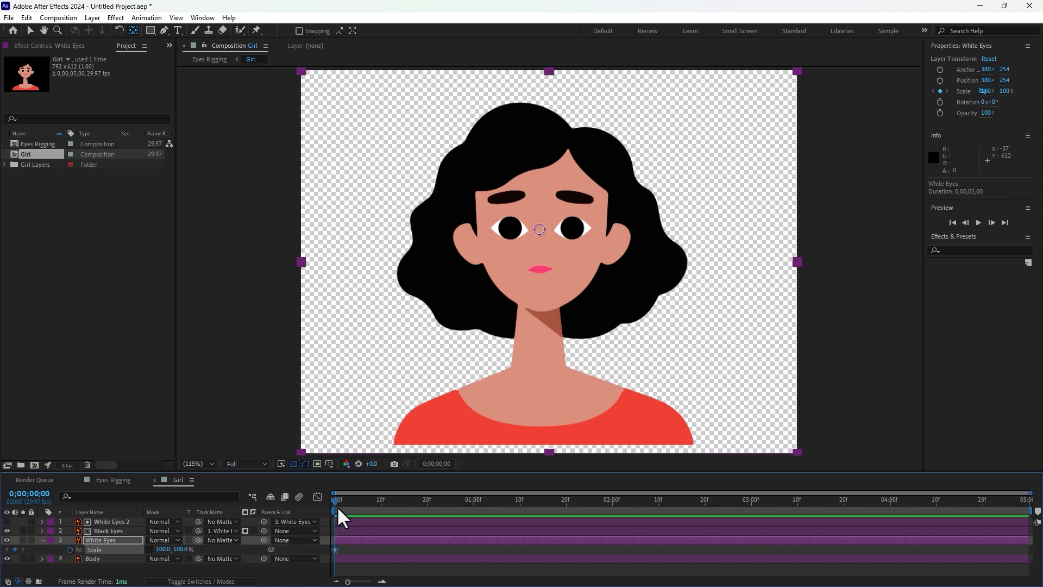
drag(337, 510, 359, 506)
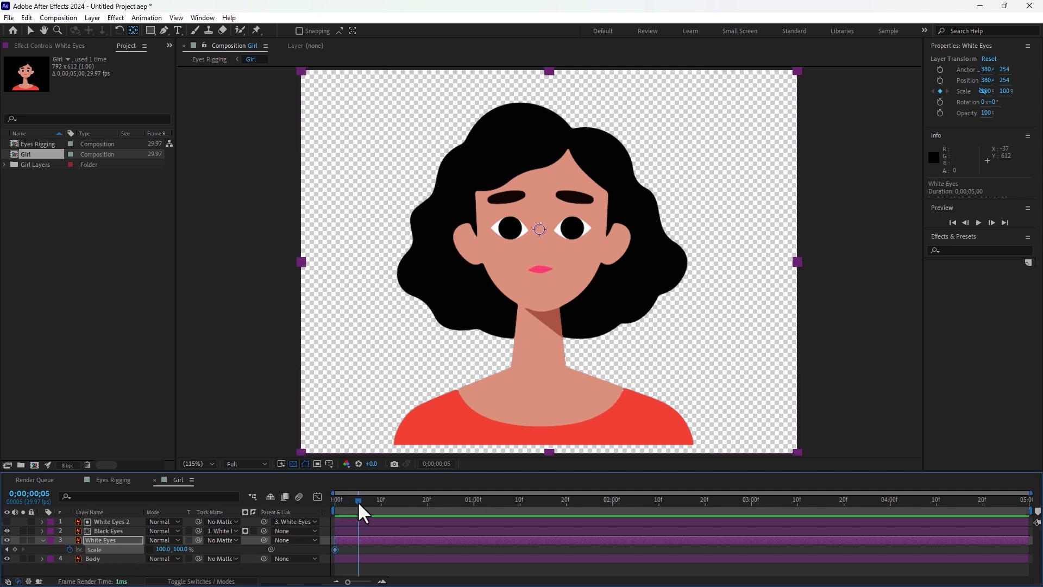
click(181, 549)
text(40)
key(Return)
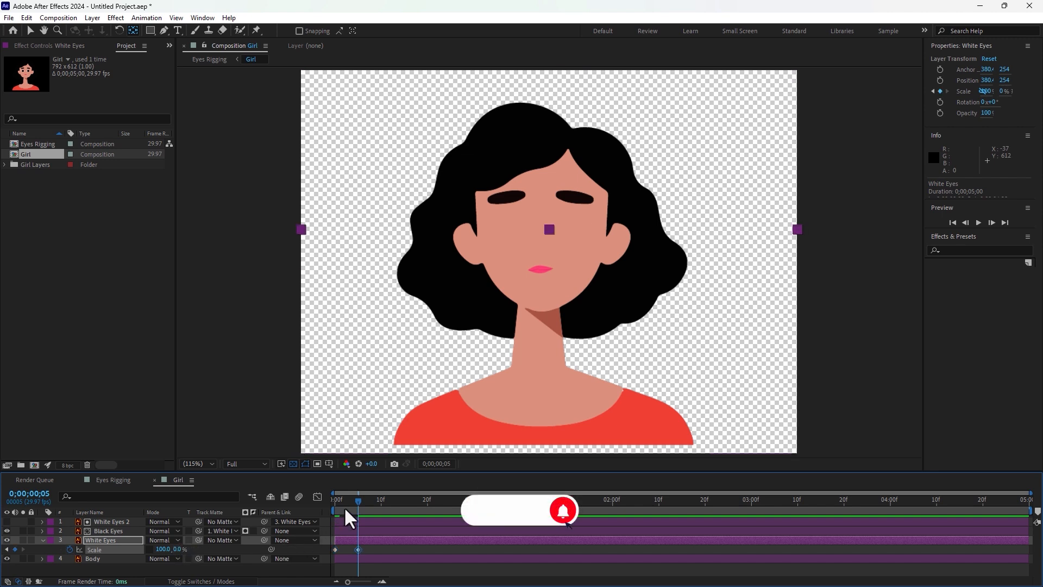
drag(345, 516, 306, 530)
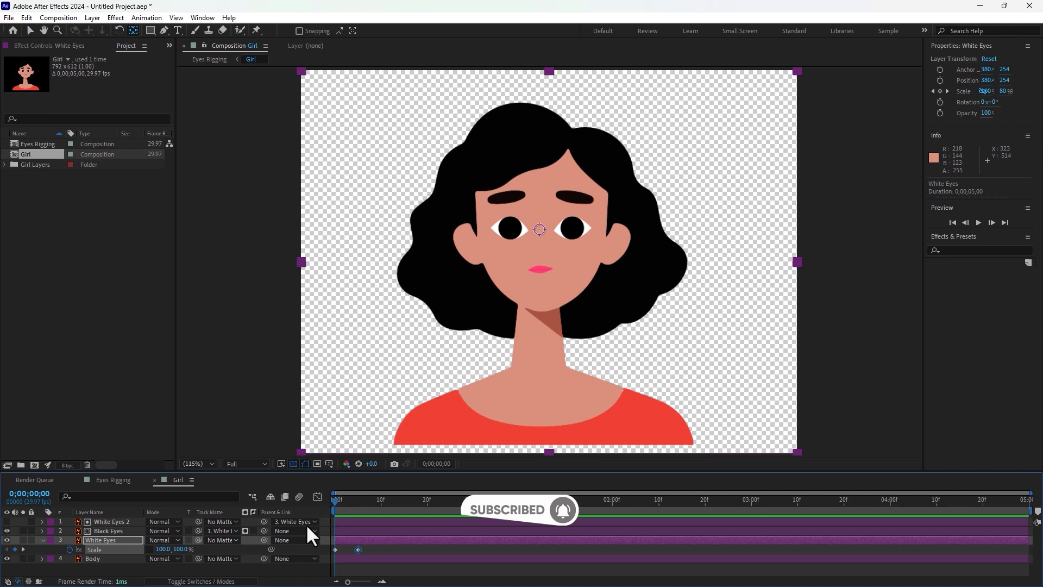
- Deselect all layers and launch the Duik Bassel.2 script, placing its window beside the character's face
click(274, 570)
click(202, 18)
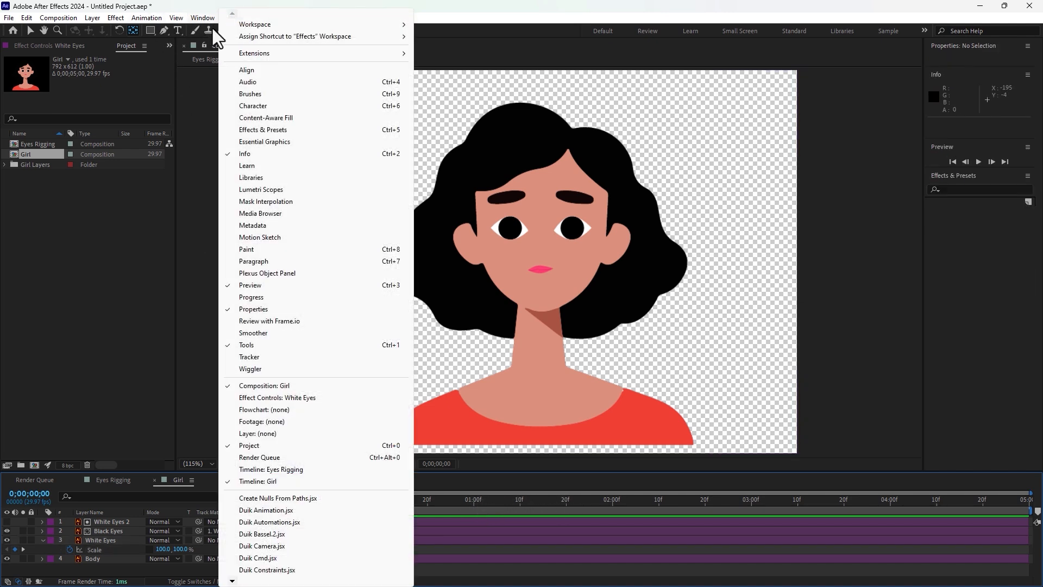
click(289, 532)
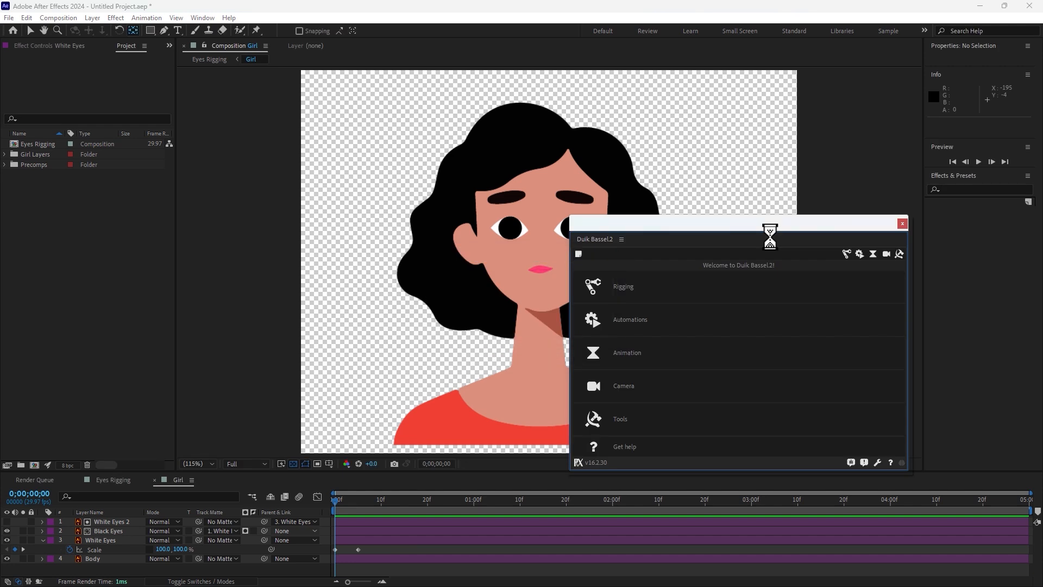
drag(743, 227, 760, 133)
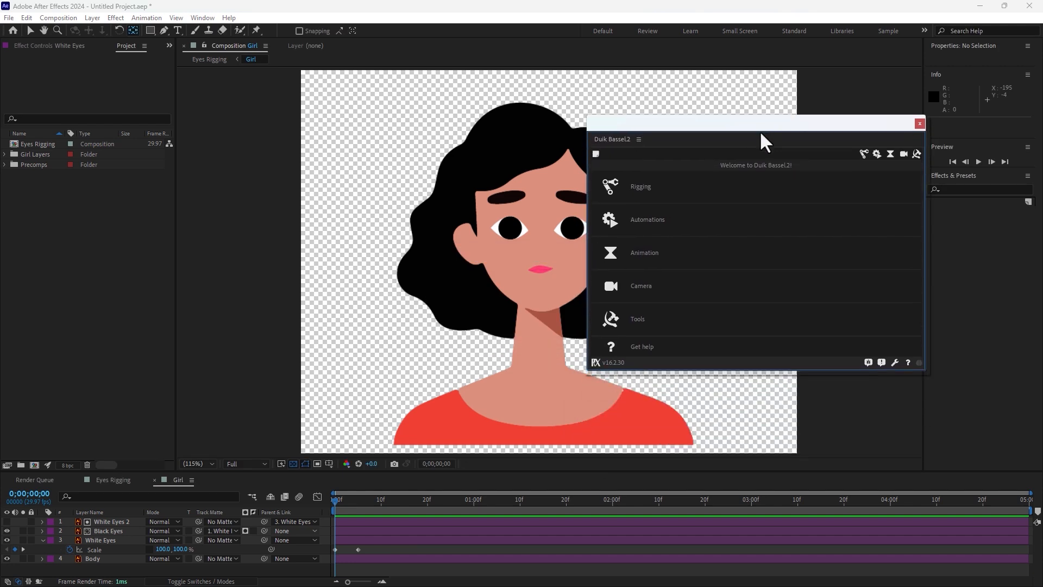
- Create a slider controller with the Connector from Duik's rigging links and constraints
click(864, 152)
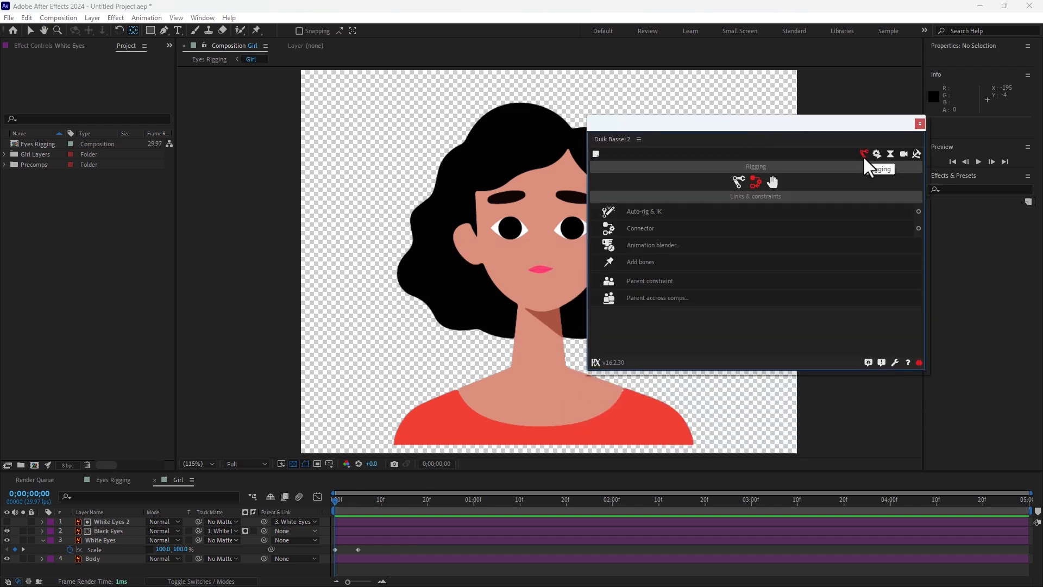
click(733, 177)
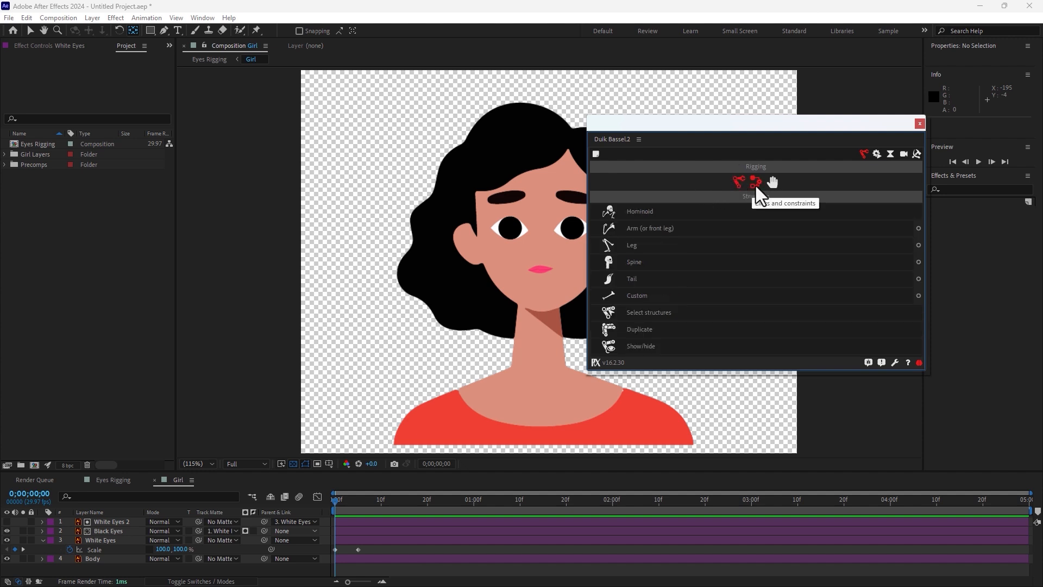
click(755, 184)
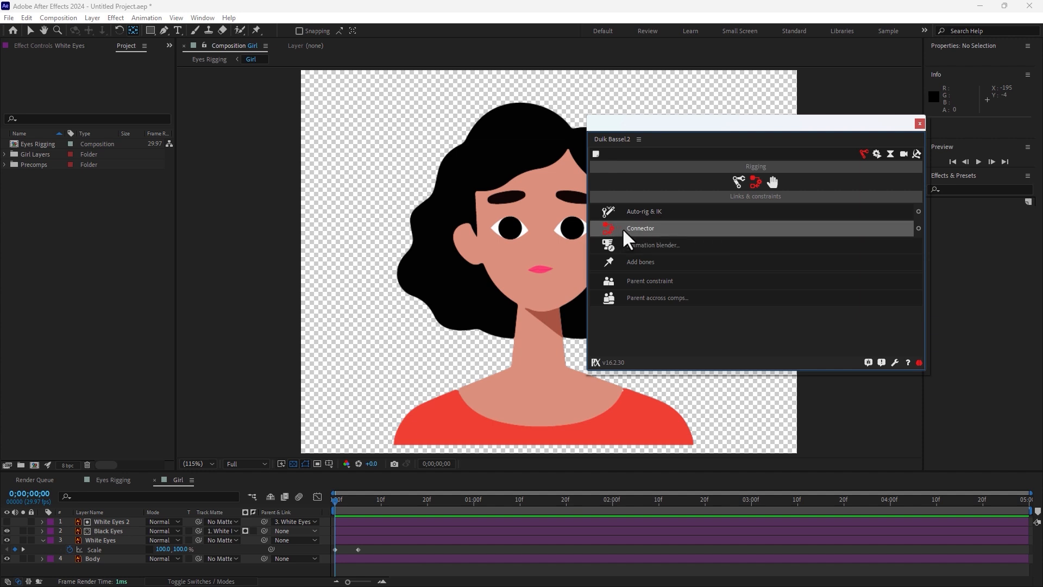
click(919, 228)
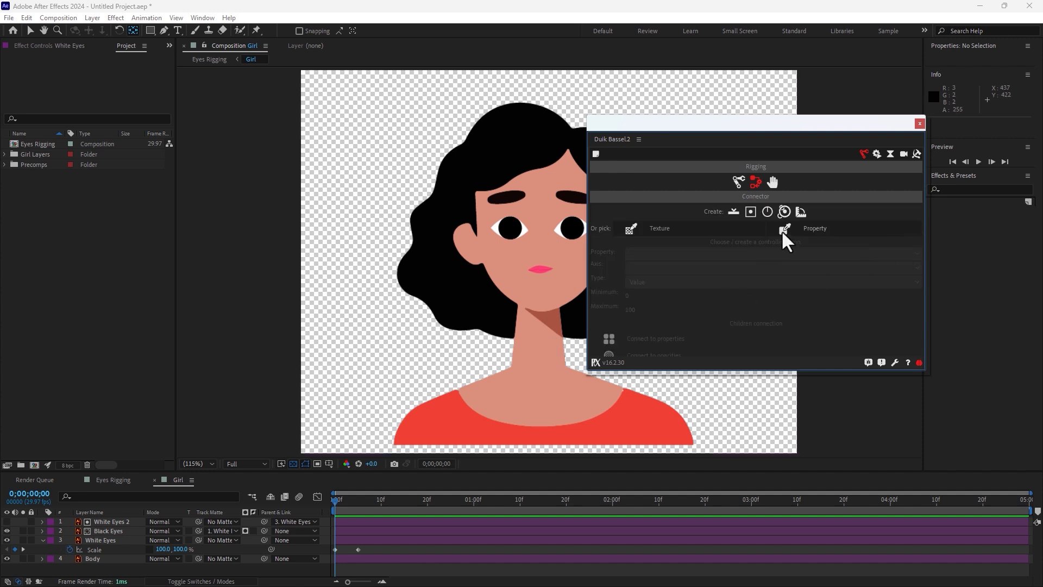
click(734, 212)
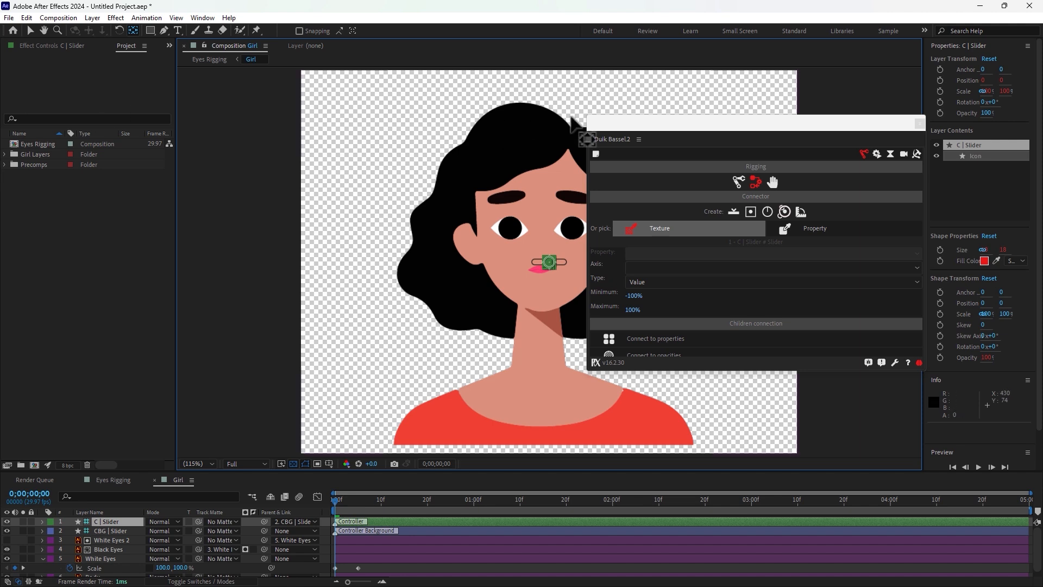
- Set the slider's handle size to 346% and slider size to 226%, and move the whole controller beside the hair, to about (638, 65)
drag(647, 124, 868, 220)
click(33, 47)
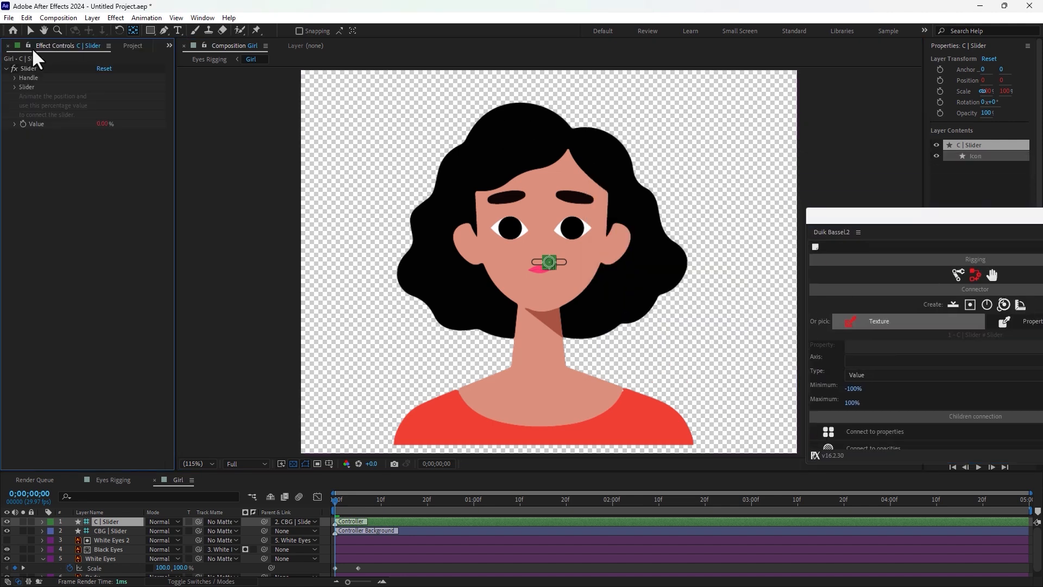
click(15, 78)
drag(99, 96, 116, 97)
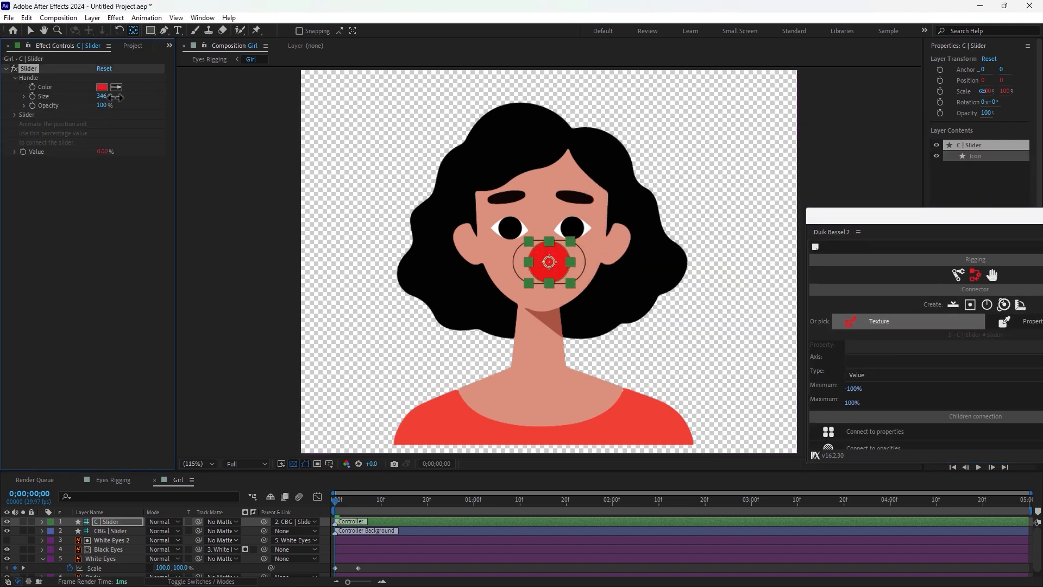
click(15, 115)
drag(101, 133, 76, 133)
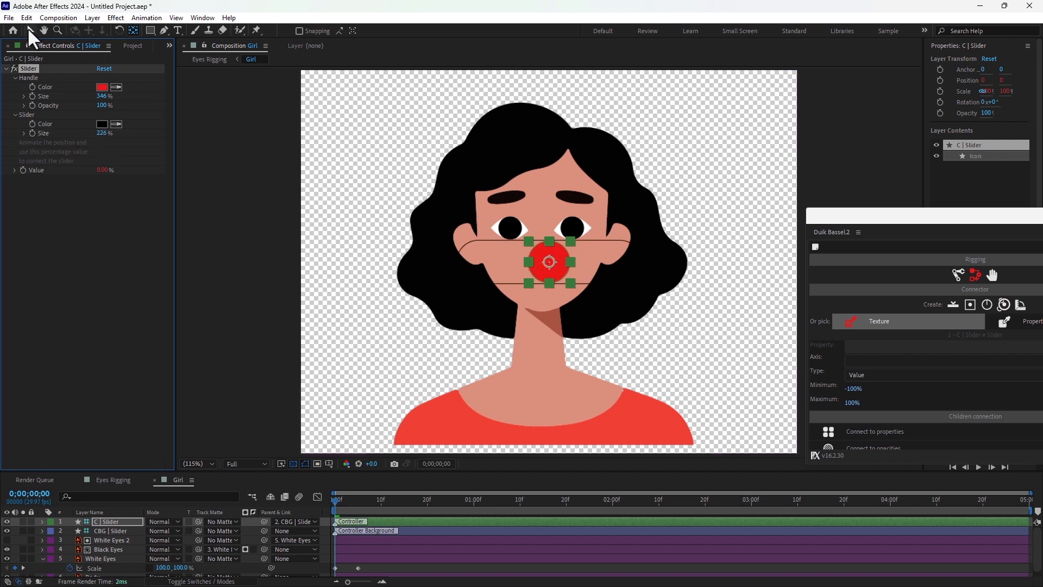
click(30, 30)
drag(593, 252, 746, 98)
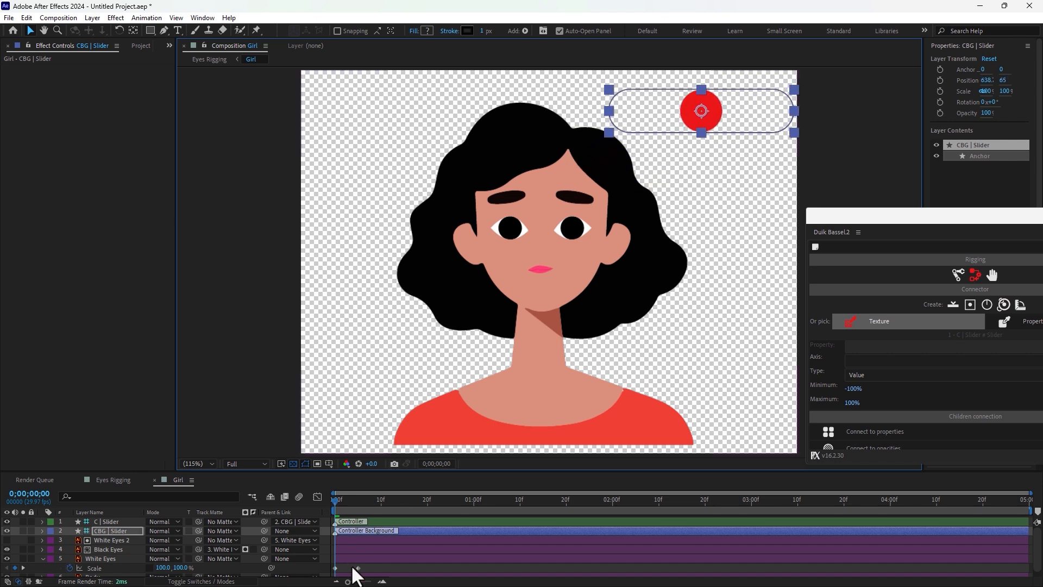
- Connect both White Eyes scale keyframes to the slider using Duik's Connect to properties
drag(380, 566, 328, 571)
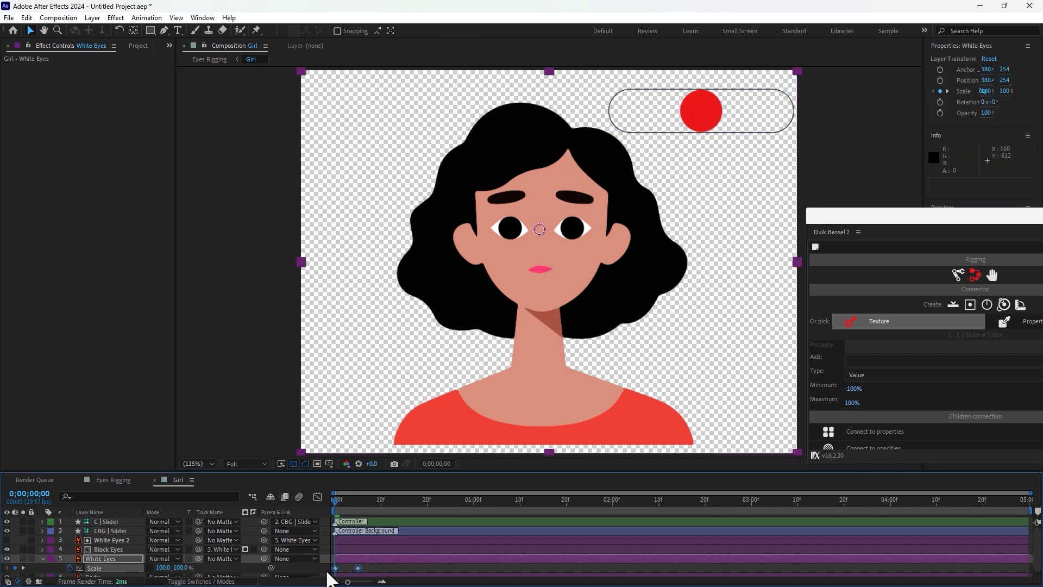
drag(925, 217, 850, 132)
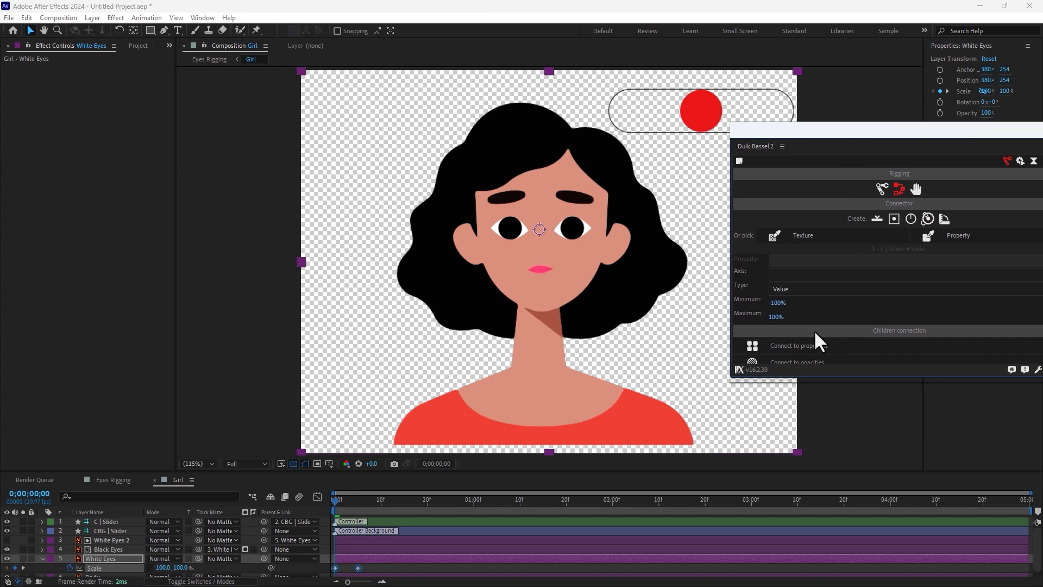
click(809, 347)
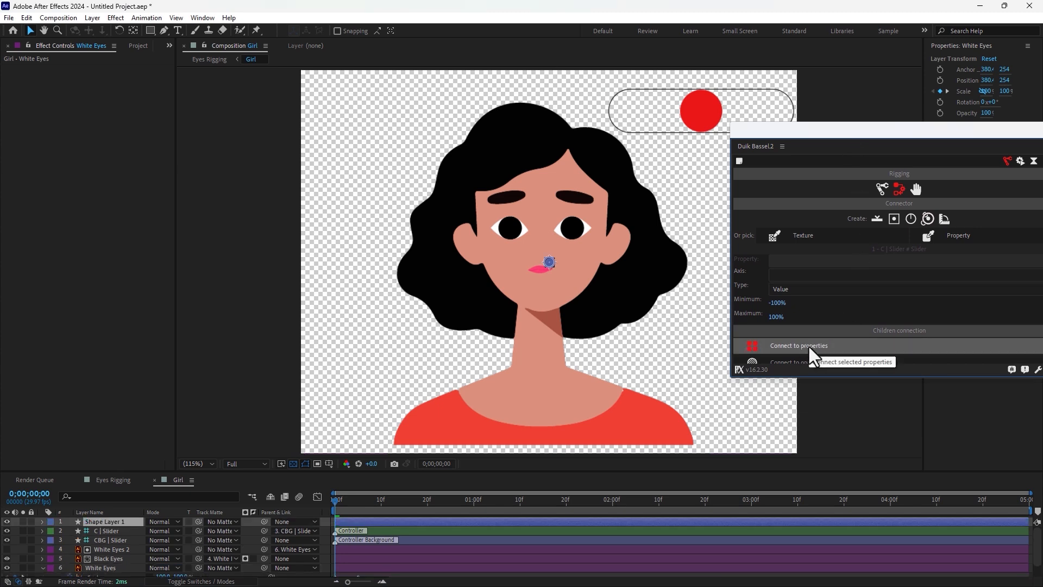
click(389, 506)
click(323, 535)
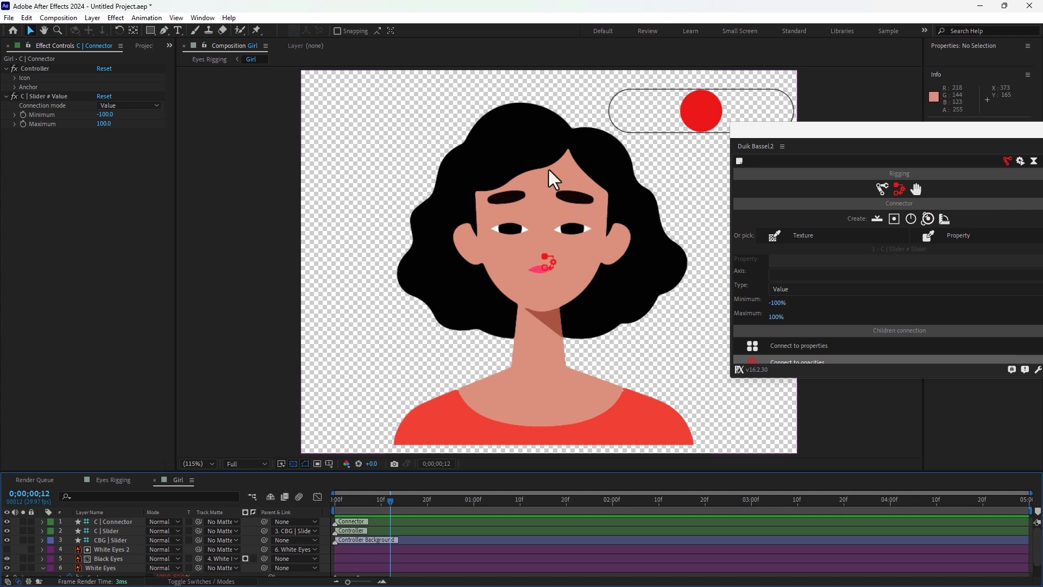
- Move the C | Slider handle to its -100% end and keyframe its position at 0;00;01;00
drag(815, 135, 885, 175)
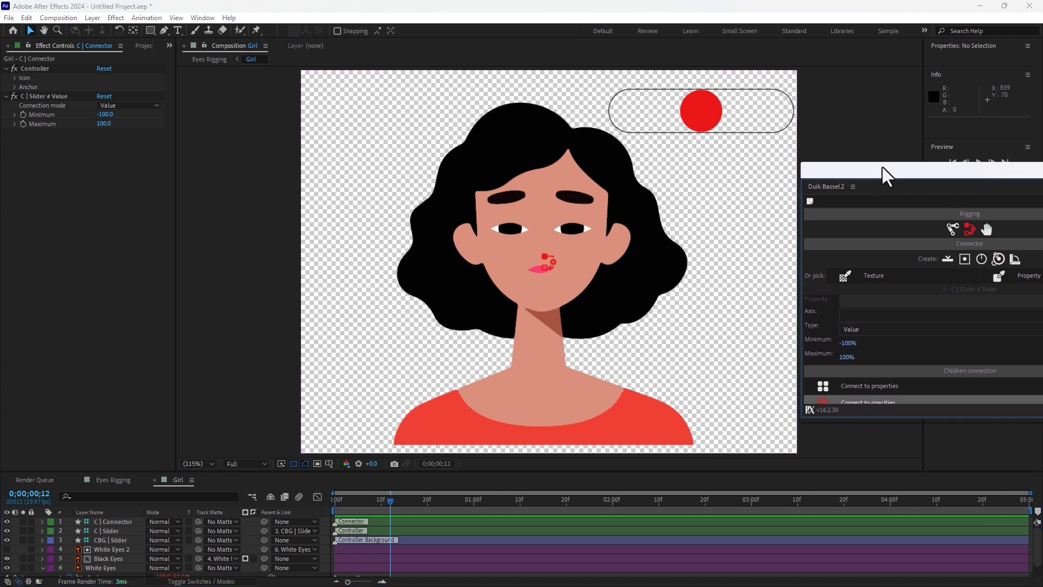
click(707, 103)
drag(714, 103, 634, 125)
drag(406, 499, 470, 497)
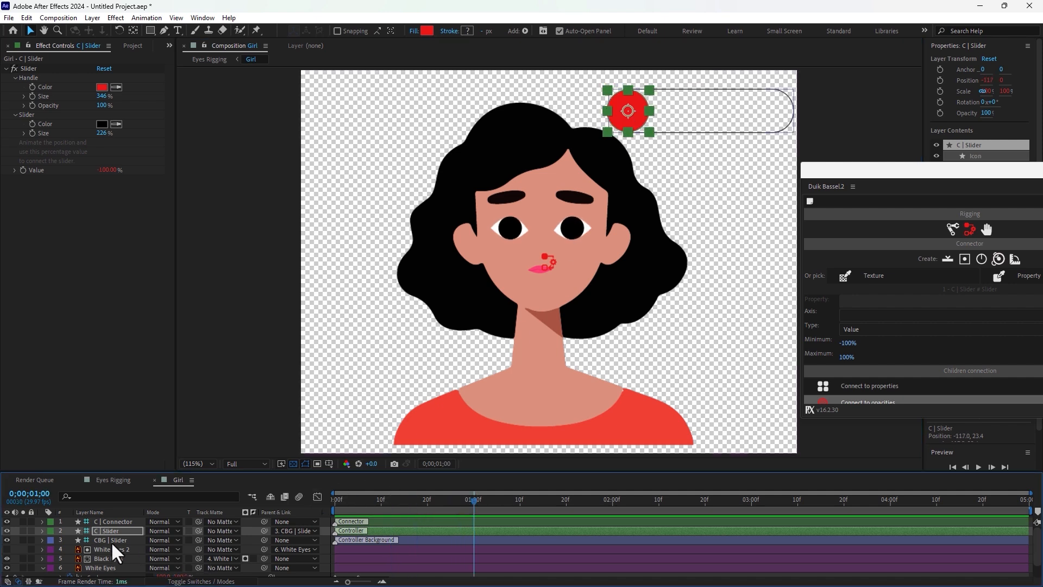
key(p)
click(70, 539)
- Keyframe a blink by moving the slider handle to 100% at 0;00;01;04 and back to -100% at 0;00;01;08
drag(473, 500, 487, 501)
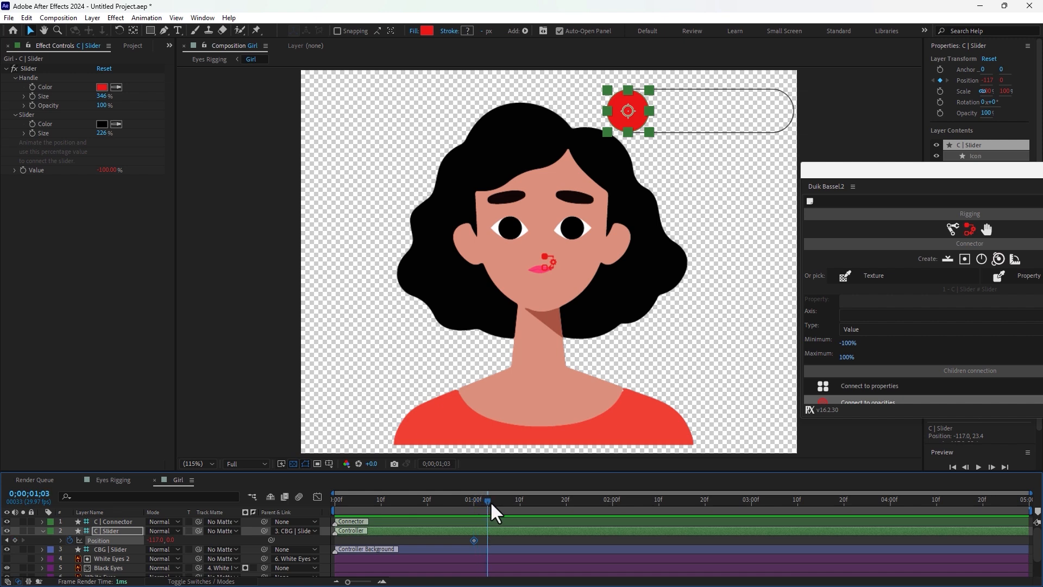
click(491, 500)
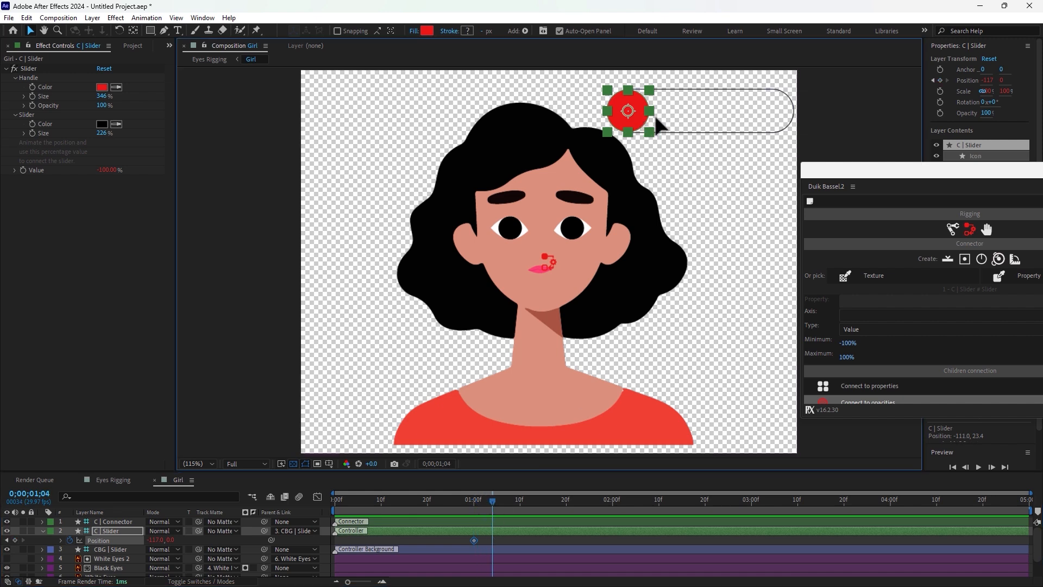
drag(656, 120, 799, 120)
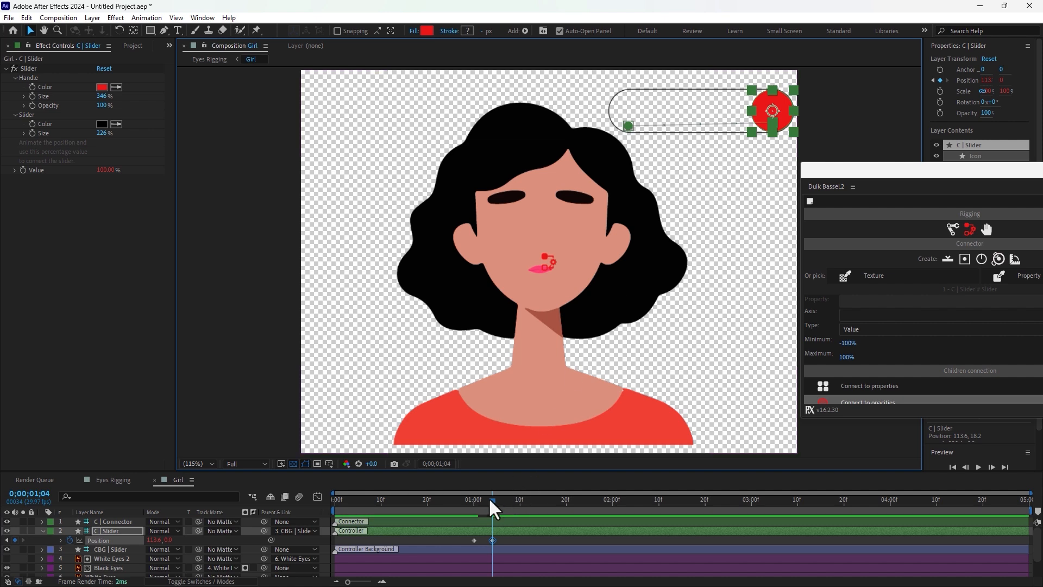
drag(490, 499, 506, 501)
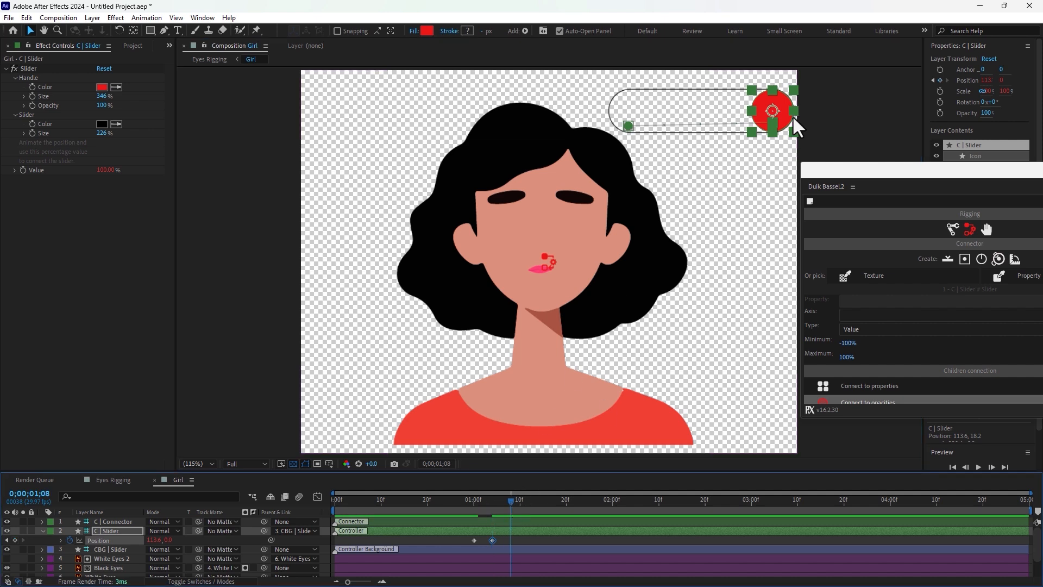
drag(792, 115, 650, 116)
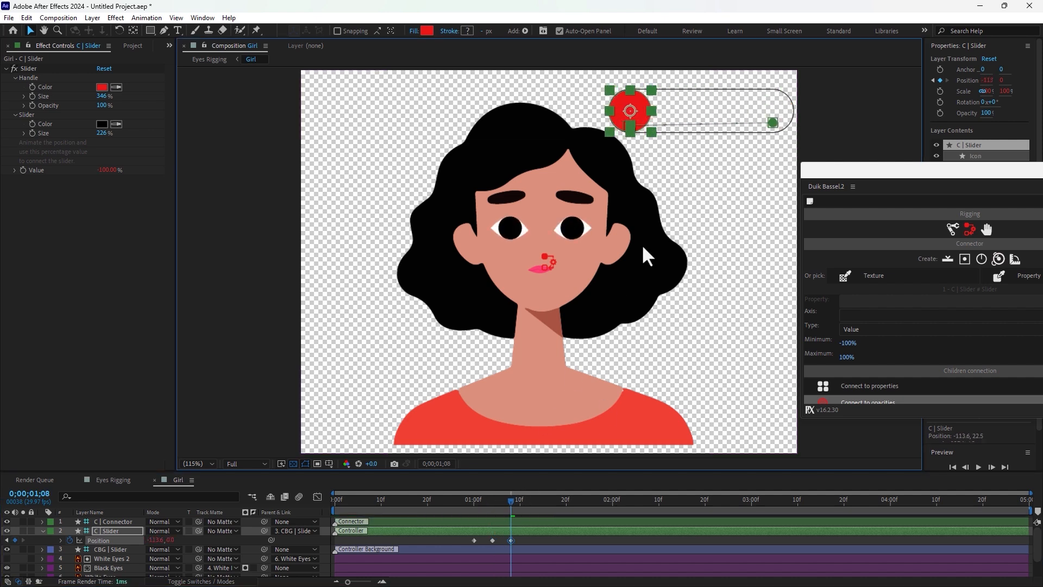
- Copy the three blink position keyframes of C | Slider and paste them at 0;00;02;19 and 0;00;03;14
drag(519, 538, 468, 541)
drag(511, 540, 547, 540)
key(ctrl+z)
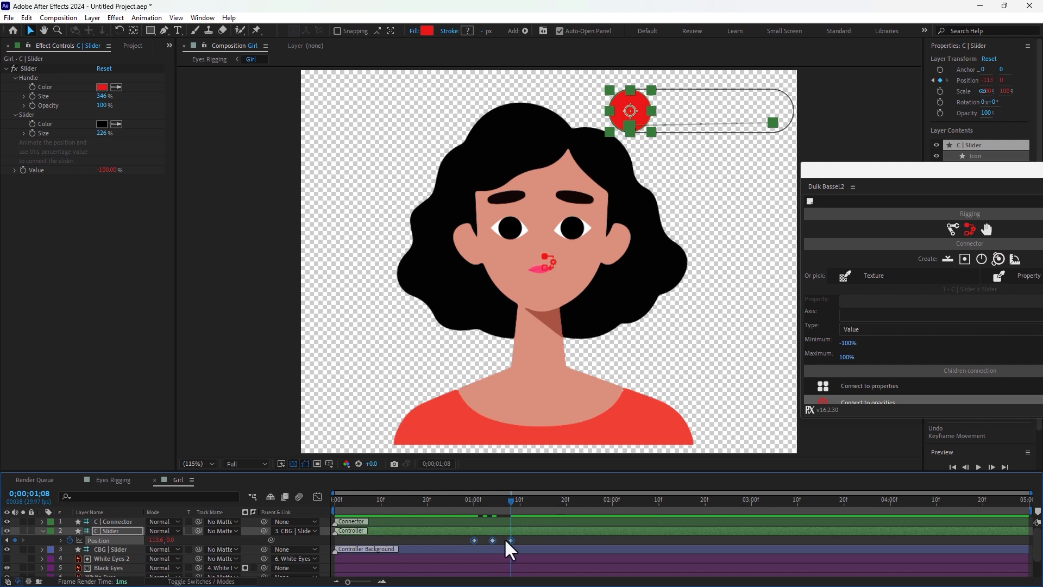
click(702, 500)
key(ctrl+v)
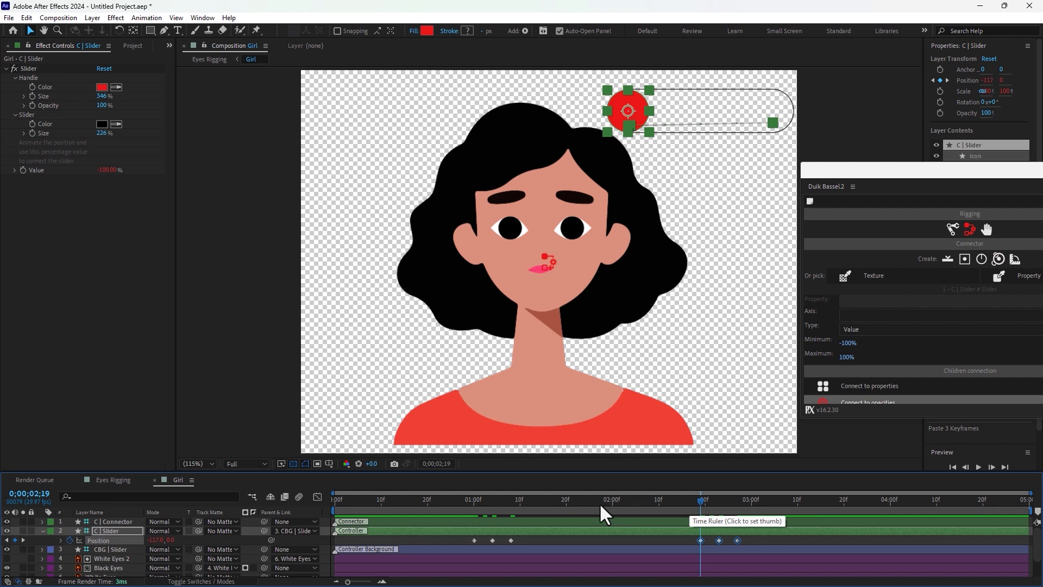
click(815, 498)
key(ctrl+v)
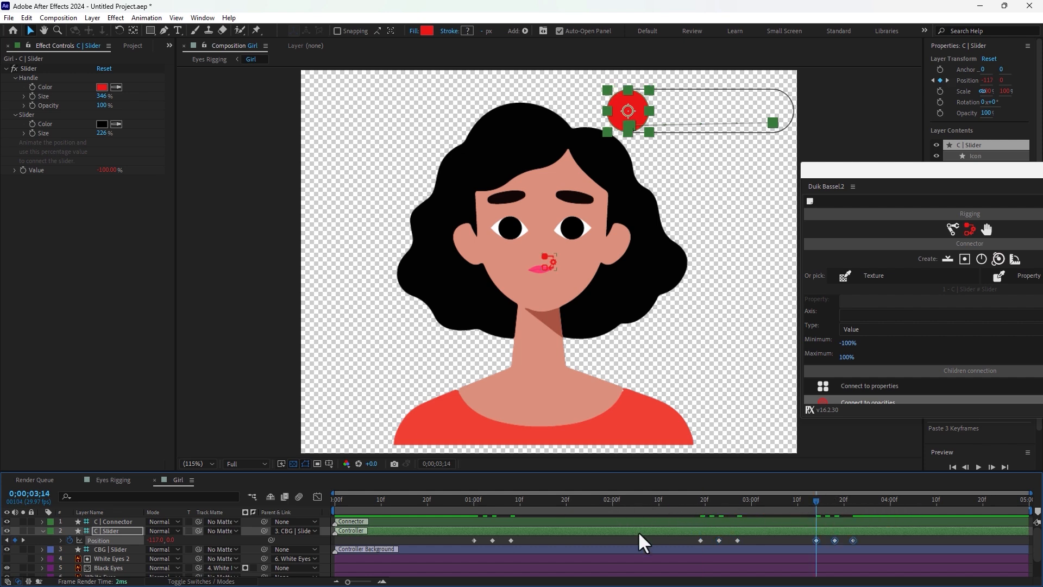
- Play back the blink animation from the first frame, stop it and scrub back to about 0;00;01;05
click(638, 534)
drag(582, 500, 302, 501)
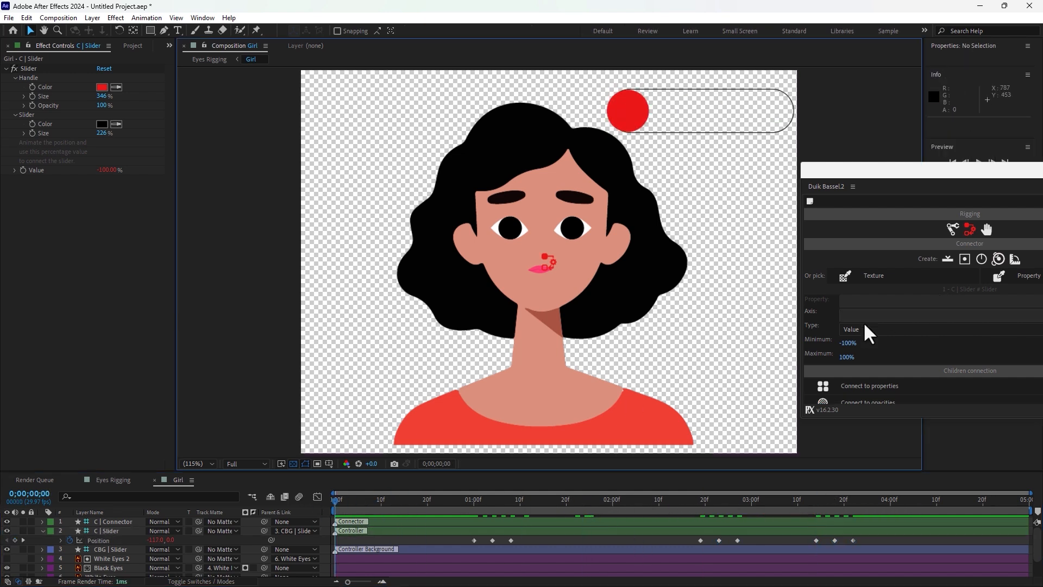
key(space)
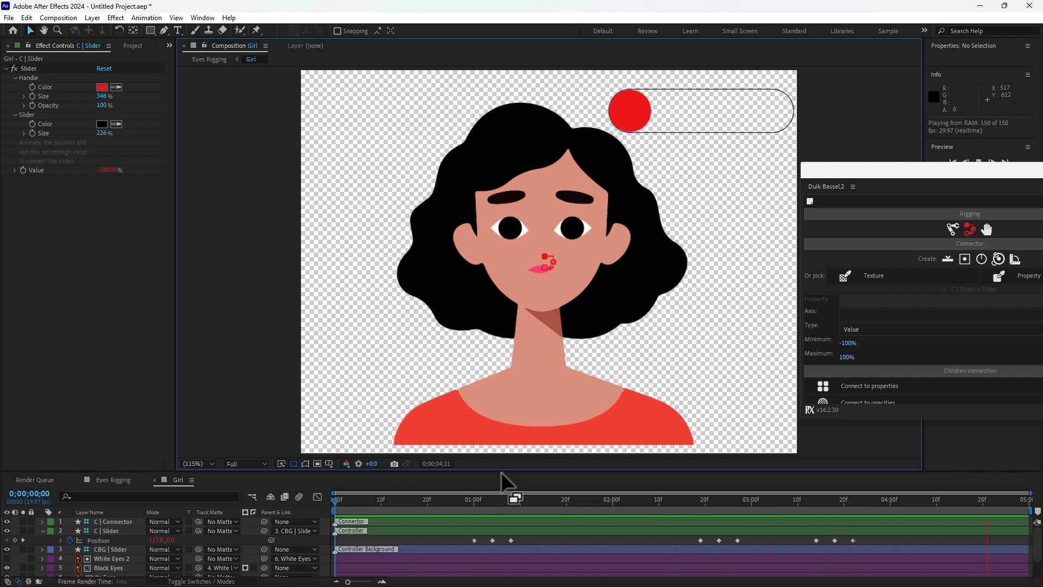
key(space)
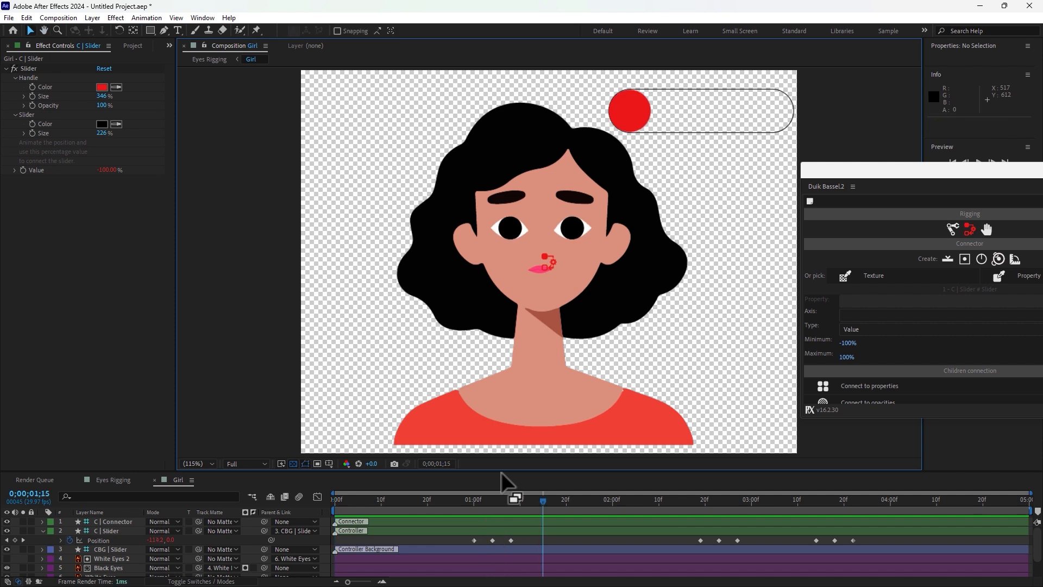
drag(560, 499, 497, 519)
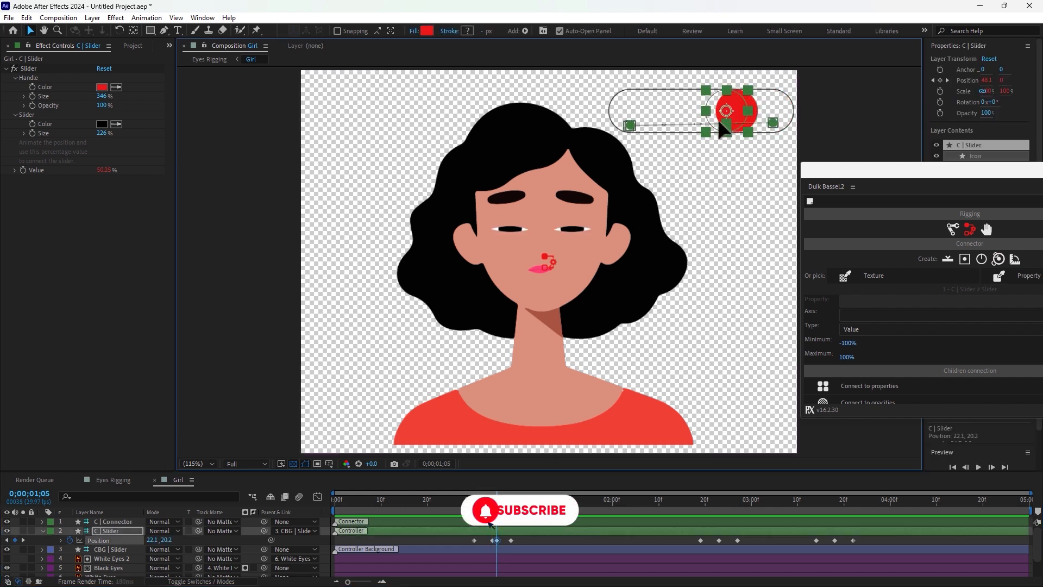